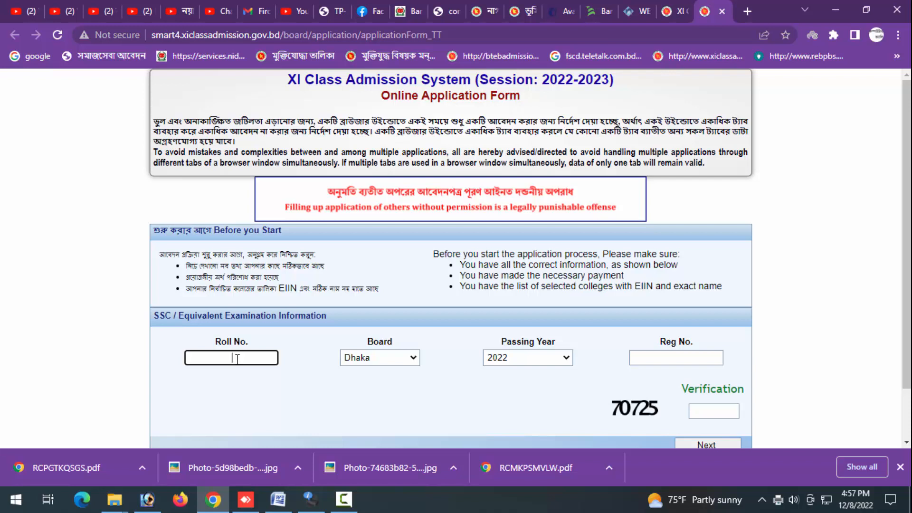
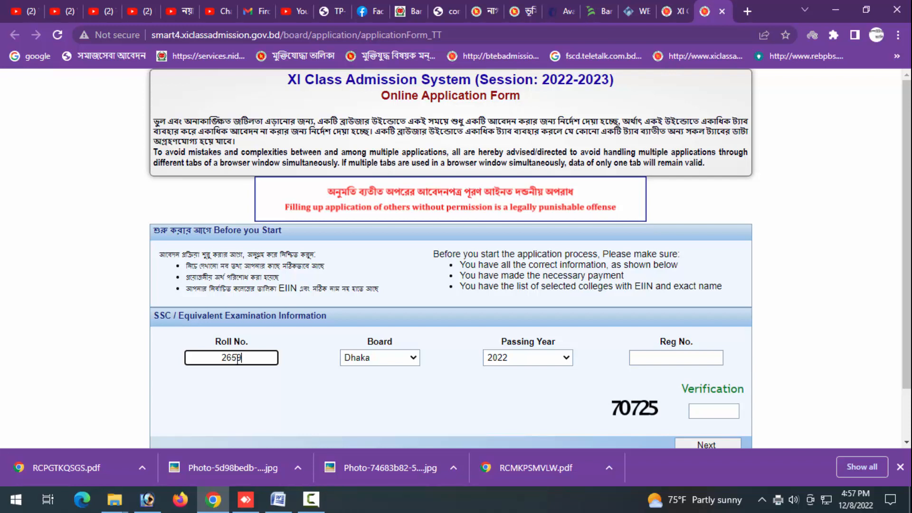
- Enter the SSC roll number and set the examination board to Jashore
scroll(296, 381, "down", 2)
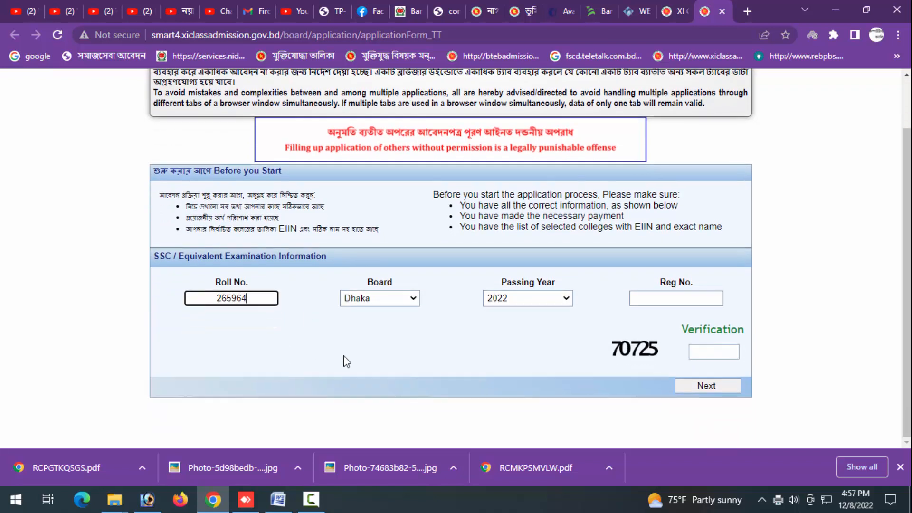
left_click(366, 298)
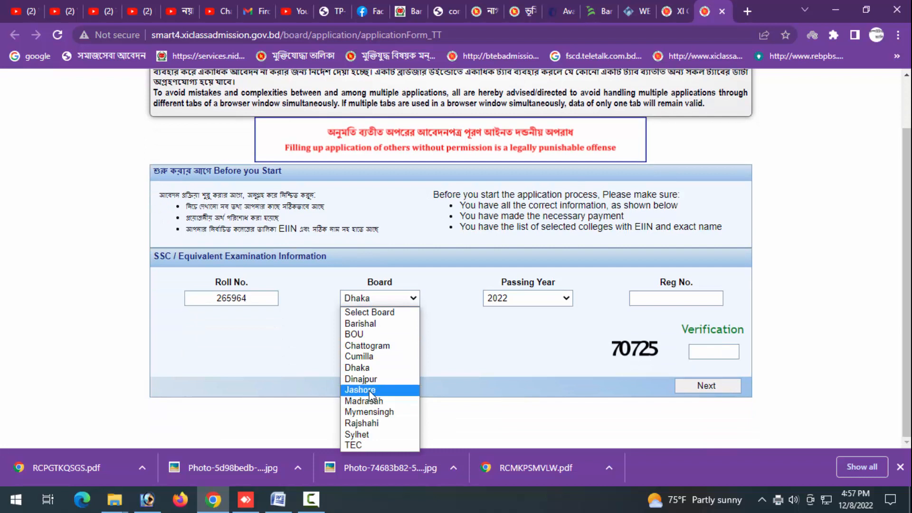
left_click(362, 390)
- Enter the SSC registration number
left_click(687, 298)
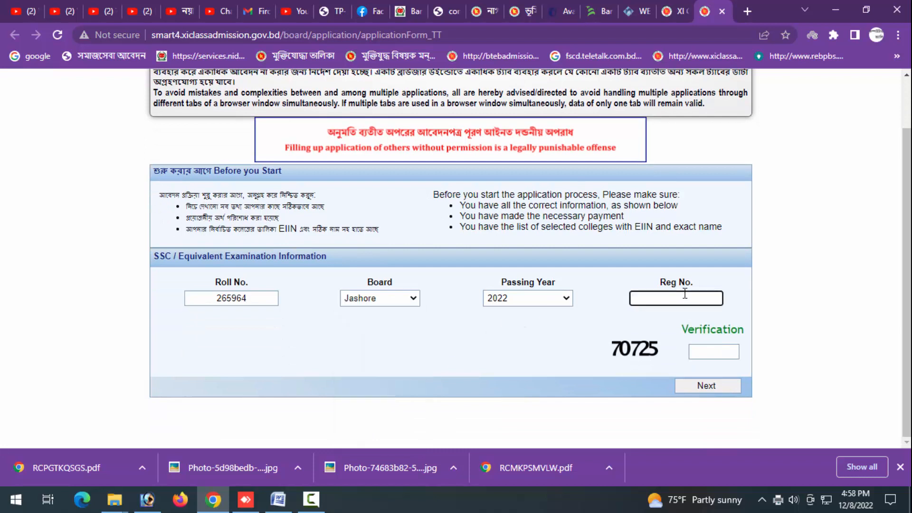
type("13")
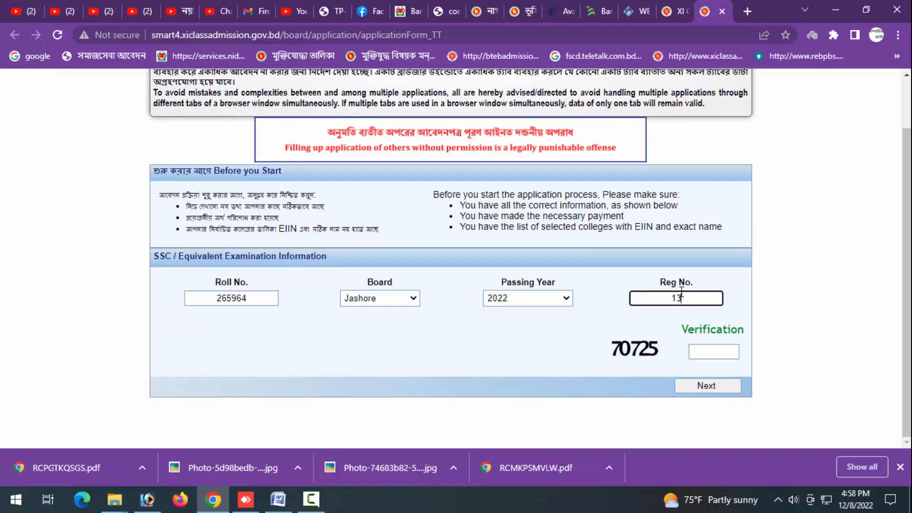
key("BackSpace")
key("BackSpace")
- Enter the verification code shown beside the field and continue to the next page of the form
left_click(709, 353)
type("70725")
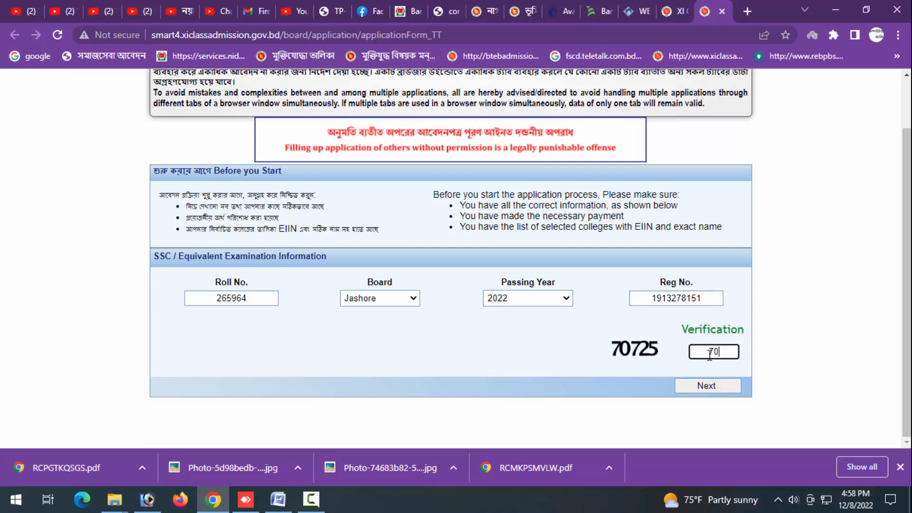
left_click(706, 385)
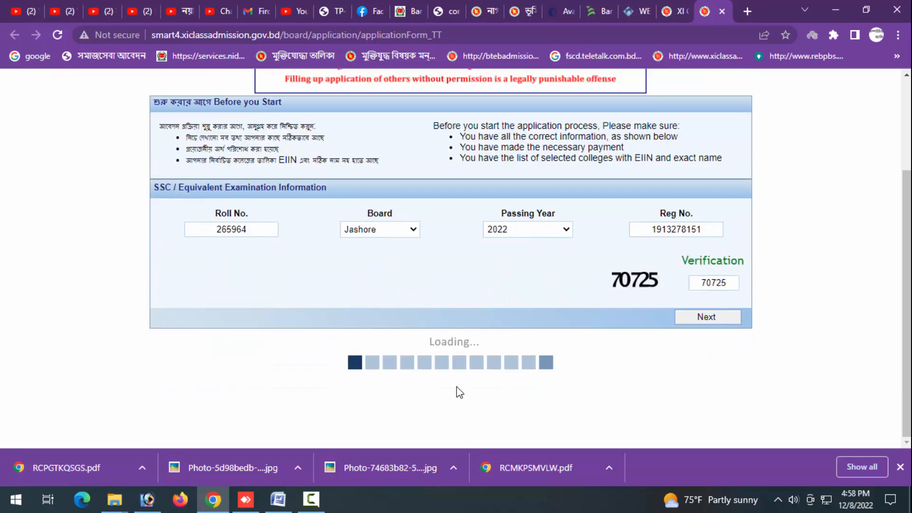
- Enter the applicant's 11-digit mobile number
scroll(427, 386, "down", 3)
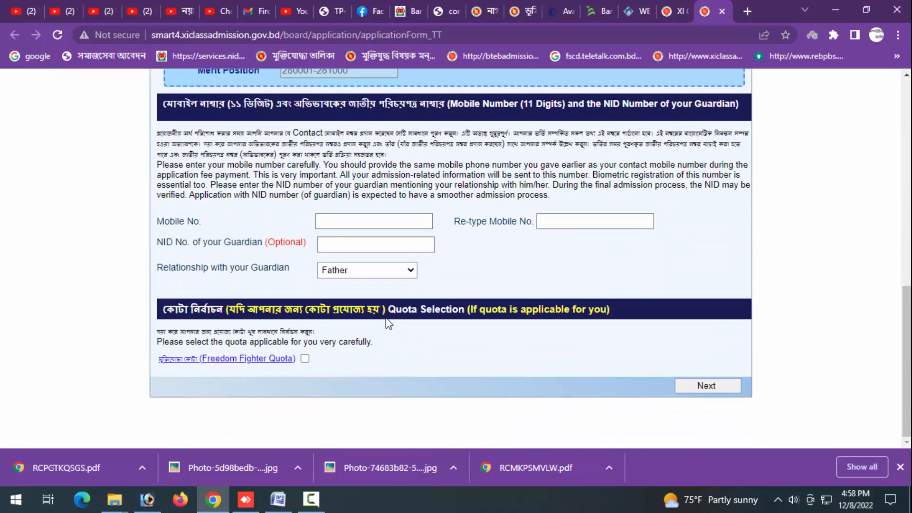
left_click(371, 223)
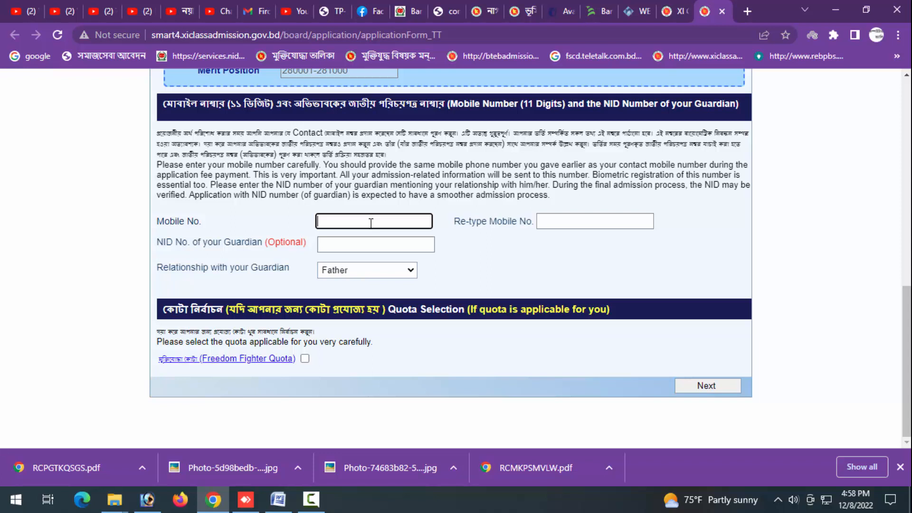
key("Tab")
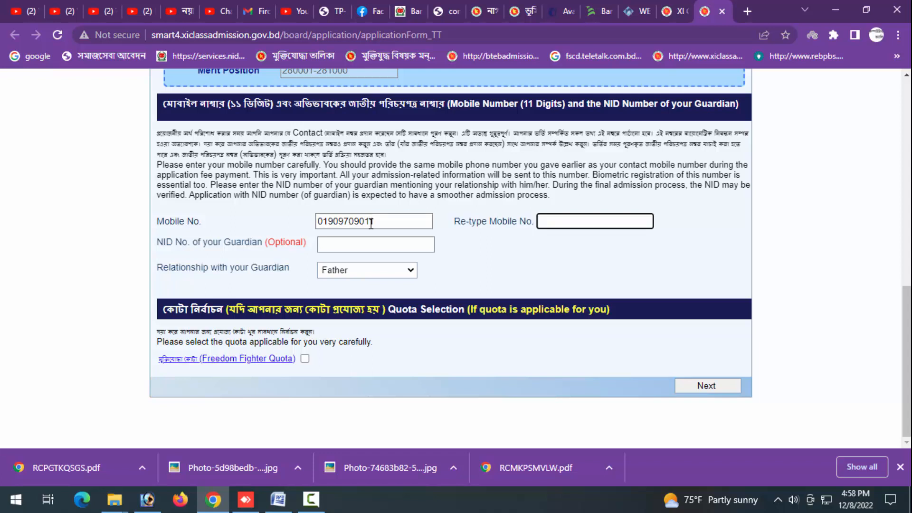
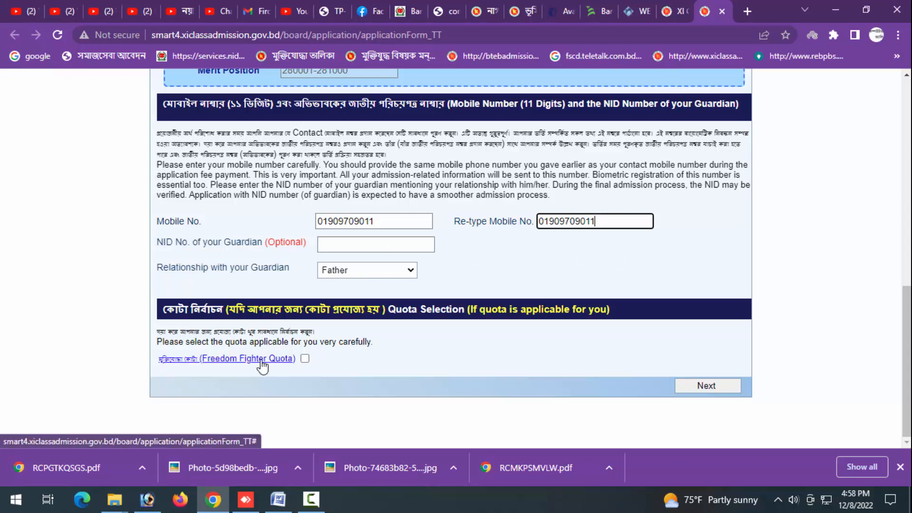
- Retype the mobile number for confirmation and continue to the college selection section
left_click(707, 386)
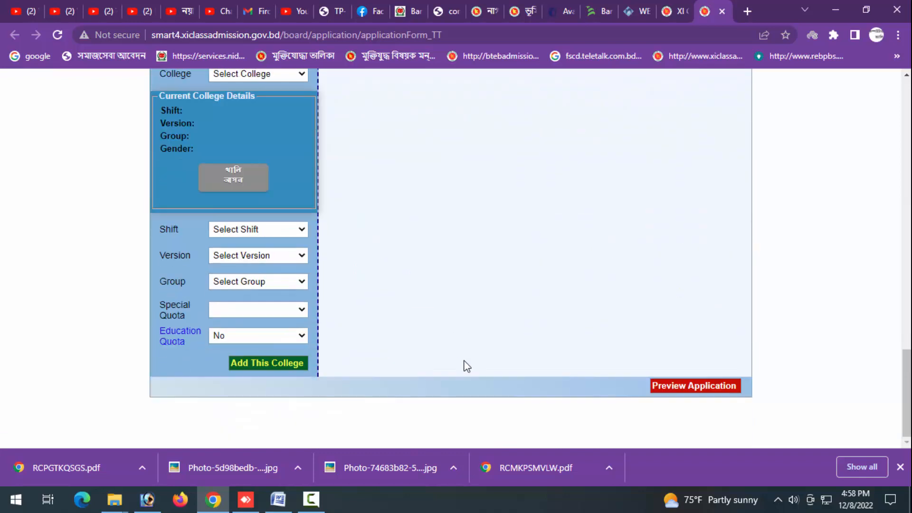
- Set the district for college selection to Kushtia
scroll(465, 366, "up", 4)
scroll(467, 366, "up", 2)
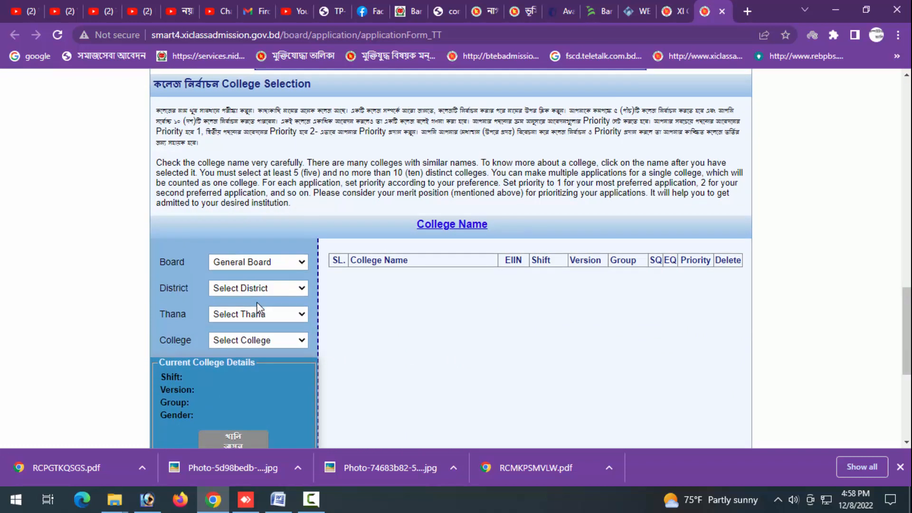
scroll(256, 285, "down", 2)
left_click(244, 223)
key("k")
key("u")
key("s")
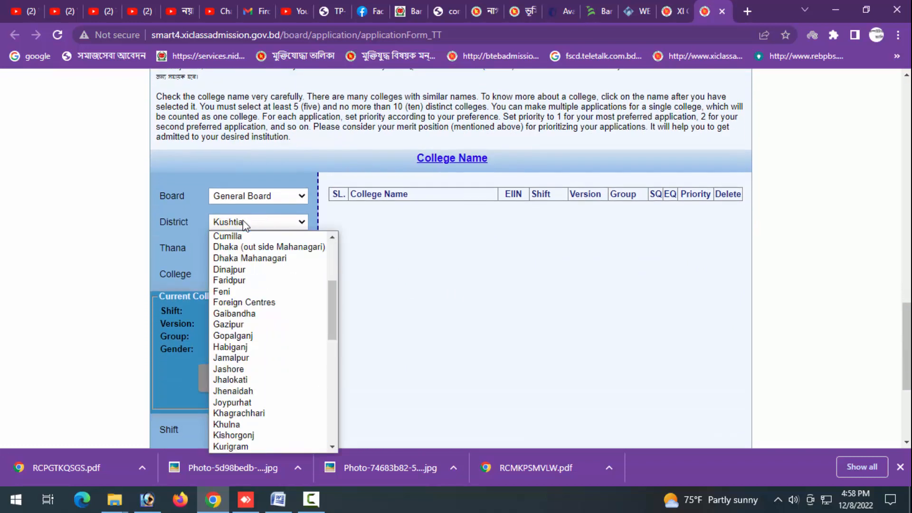
key("Return")
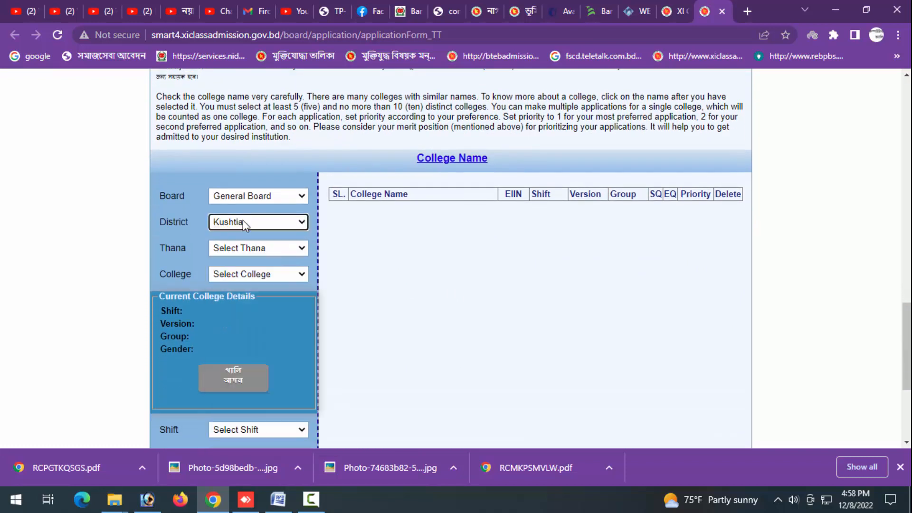
- Choose Kushtia Sadar as the thana and Kushtia Govt. College [117808] as the college
left_click(253, 249)
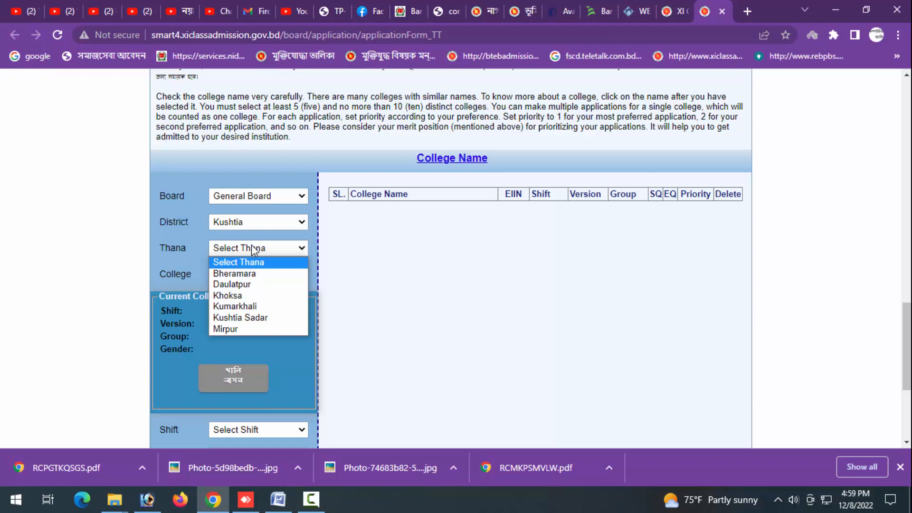
left_click(254, 317)
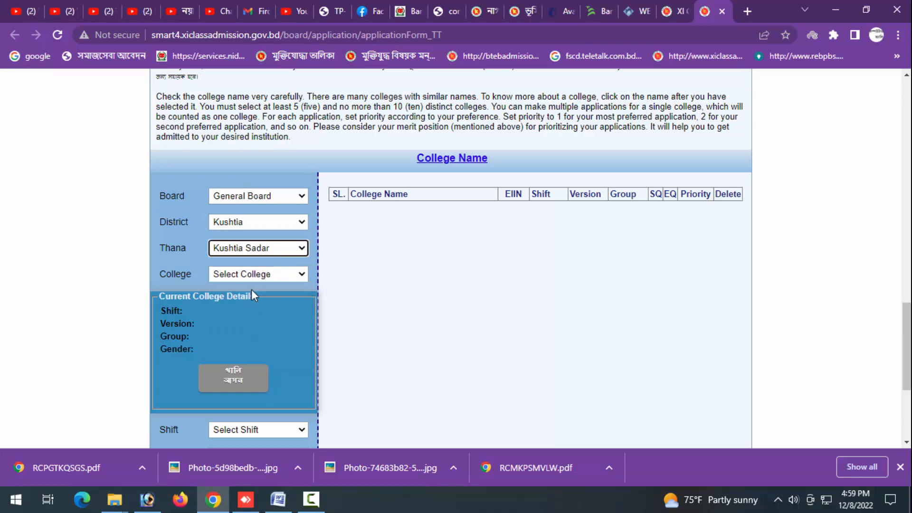
left_click(253, 275)
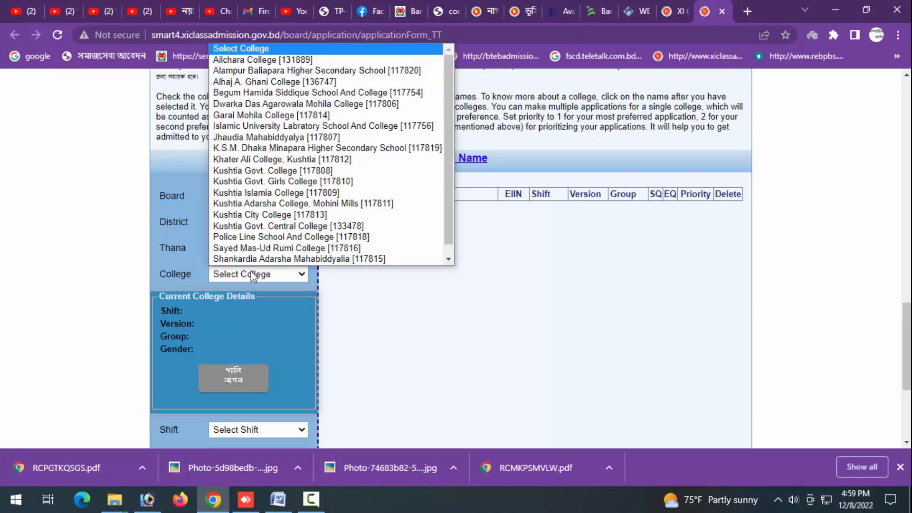
left_click(257, 174)
- Add this college with Day shift, Bangla version and Humanities group to the choice list
scroll(326, 279, "down", 3)
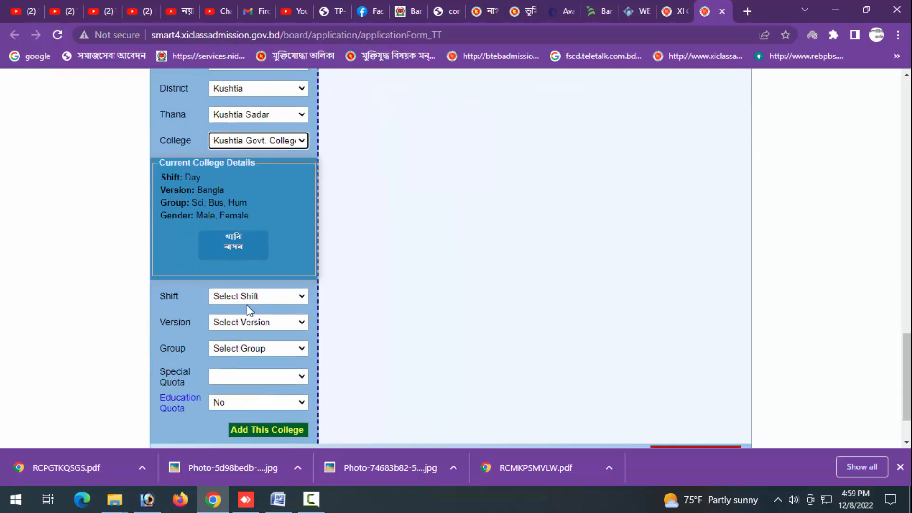
left_click(247, 296)
left_click(245, 319)
left_click(245, 320)
left_click(244, 348)
left_click(244, 350)
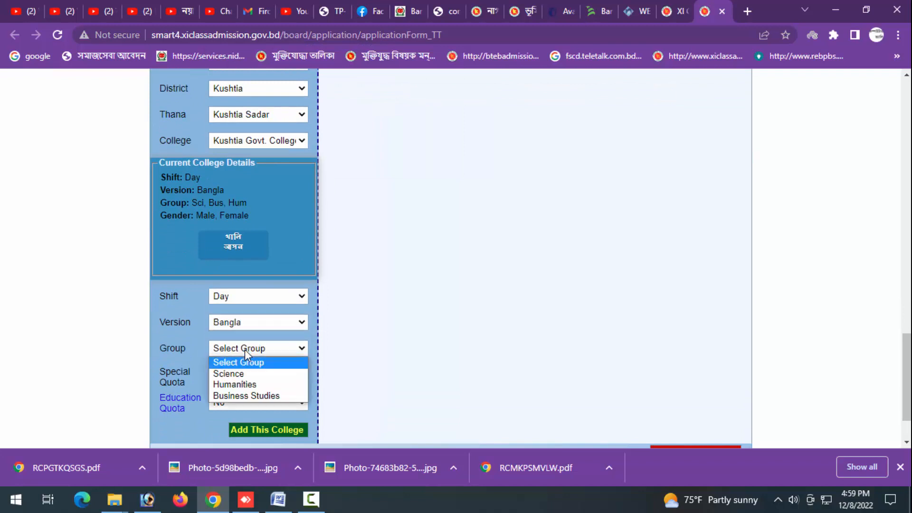
left_click(250, 385)
left_click(252, 427)
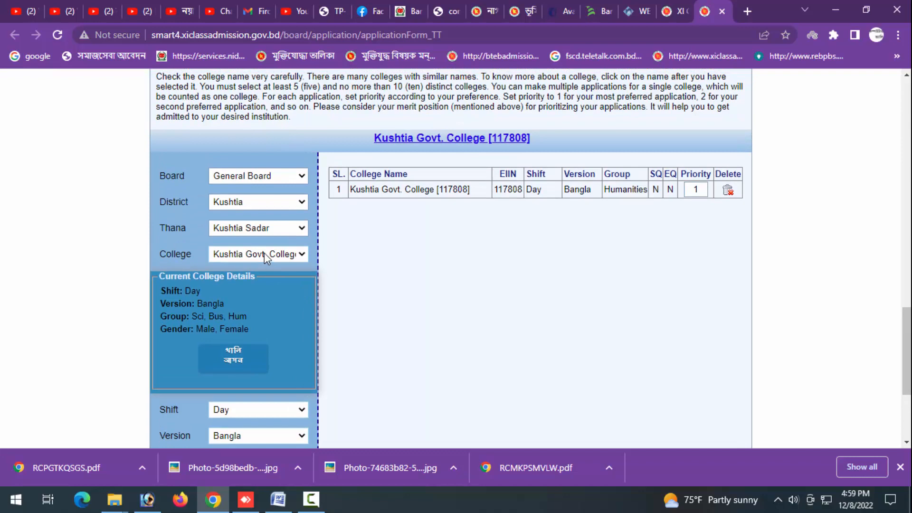
- Add Kushtia Govt. Girls College [117810] with Day shift, Bangla version and Humanities group
left_click(264, 254)
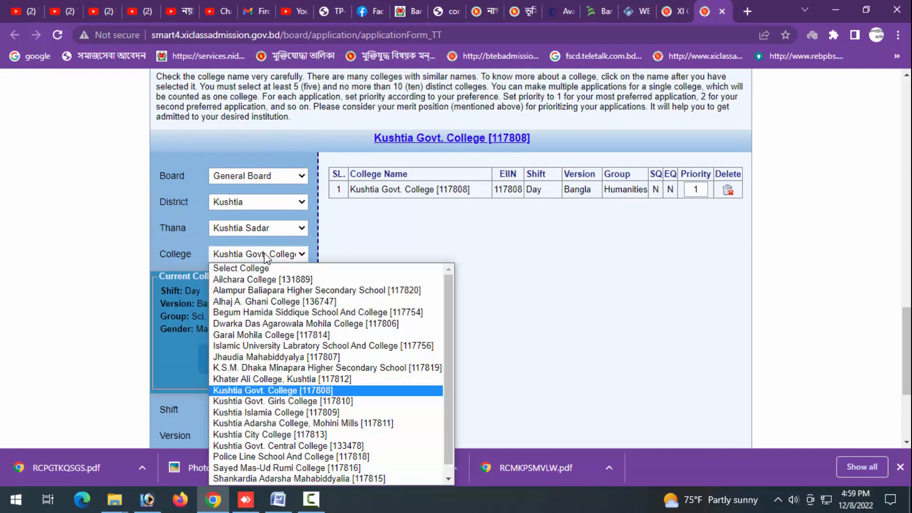
key("Down")
key("Return")
scroll(265, 266, "down", 1)
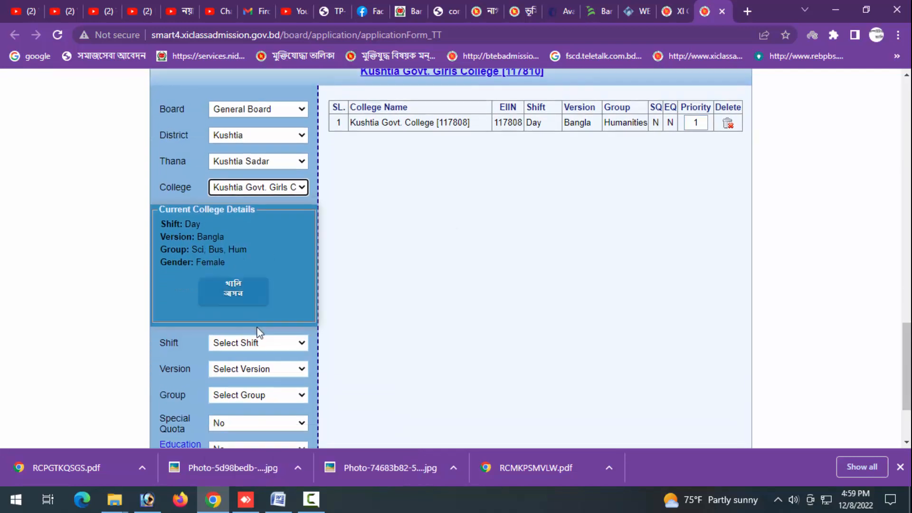
left_click(256, 343)
left_click(257, 369)
left_click(257, 369)
left_click(251, 393)
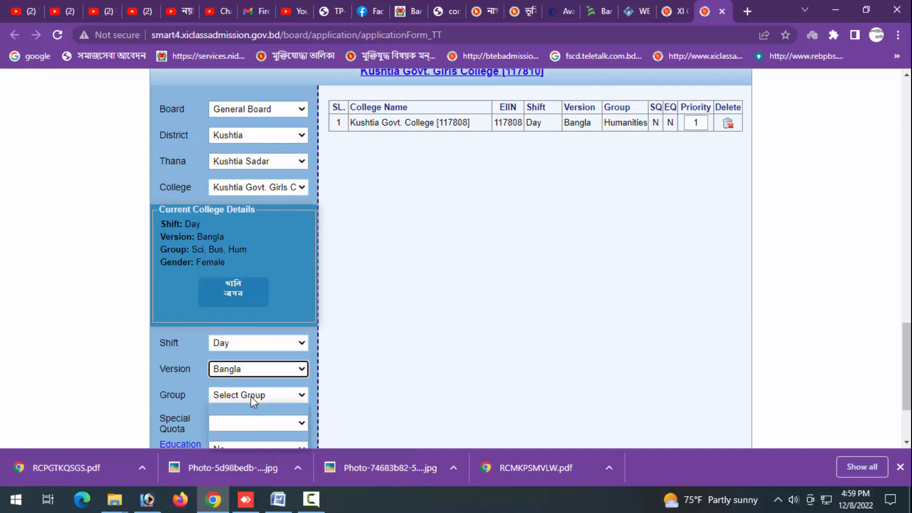
left_click(251, 396)
left_click(248, 432)
scroll(266, 400, "down", 1)
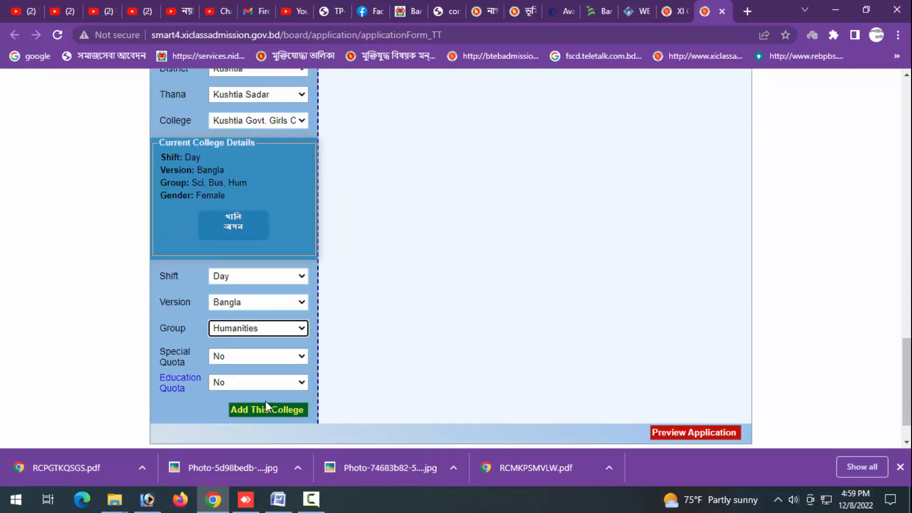
left_click(264, 411)
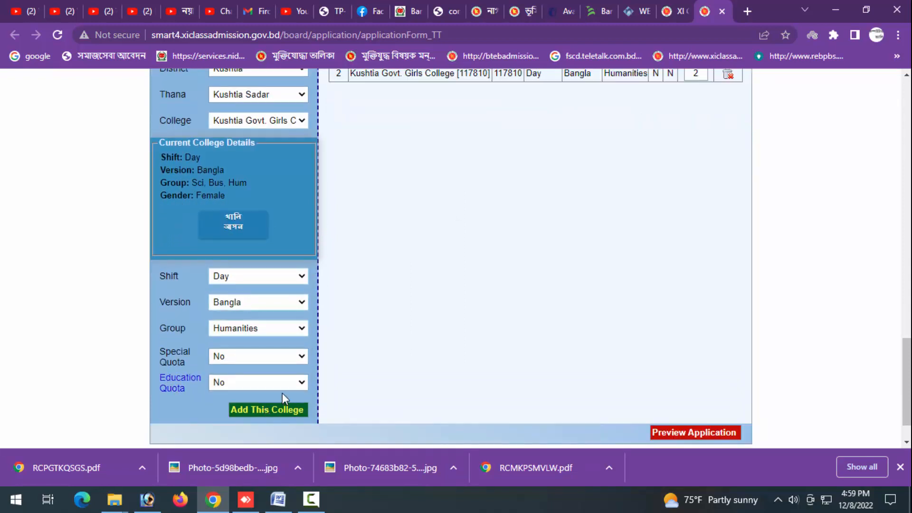
- Add Kushtia Govt. Central College [133478] with Day shift, Bangla version and Humanities group
scroll(349, 314, "up", 1)
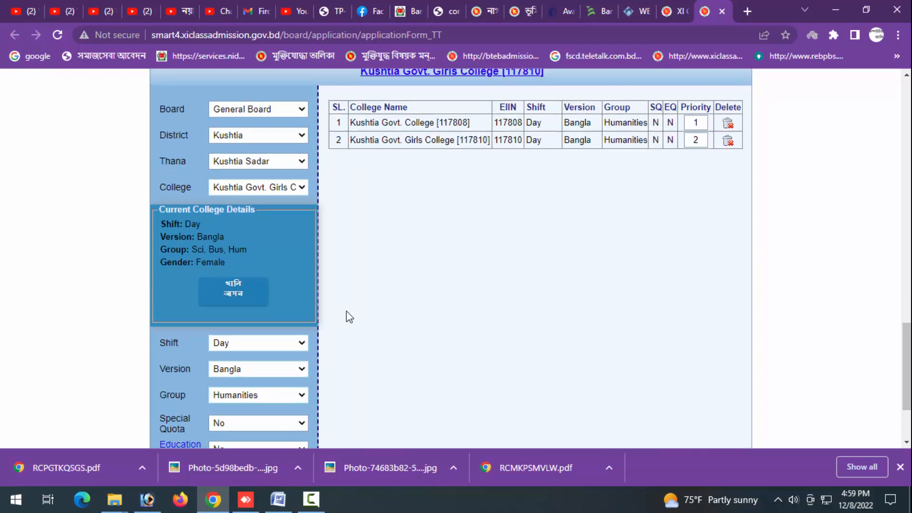
left_click(251, 188)
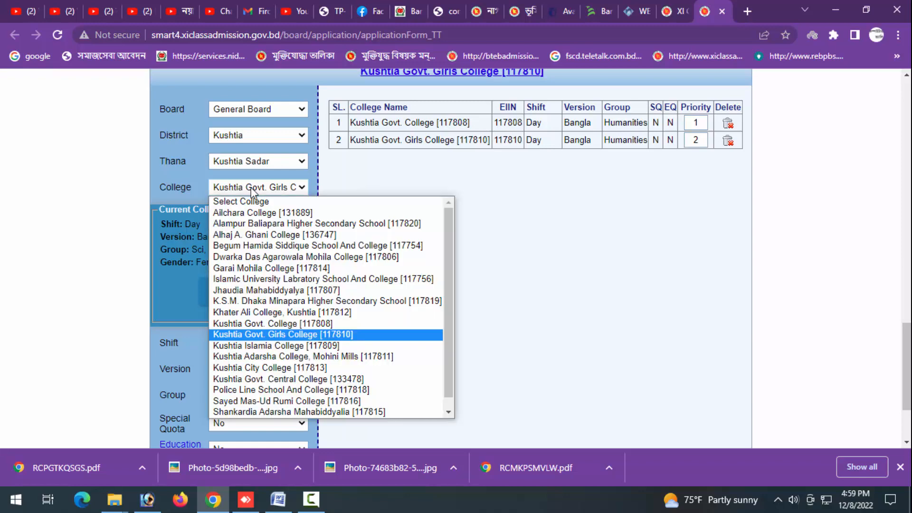
key("Down")
key("Down")
key("Down")
key("Down")
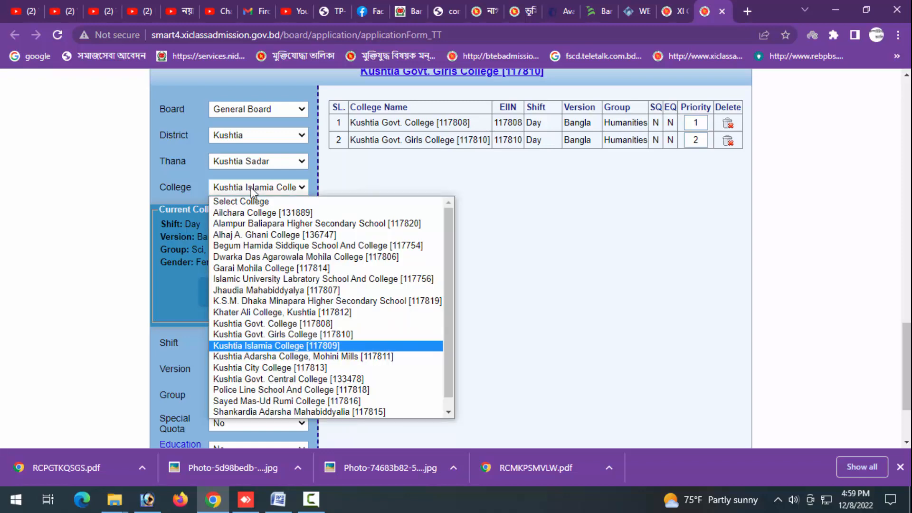
key("Return")
scroll(251, 202, "down", 2)
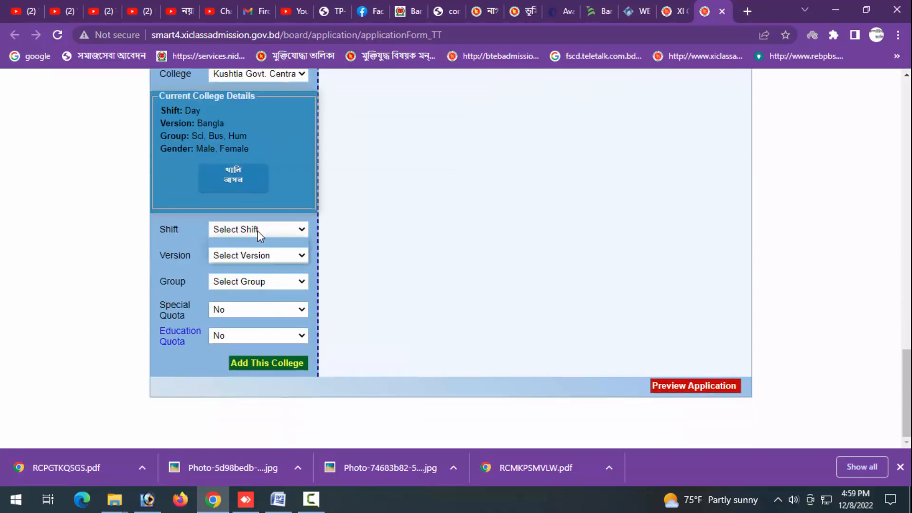
left_click(258, 230)
left_click(262, 254)
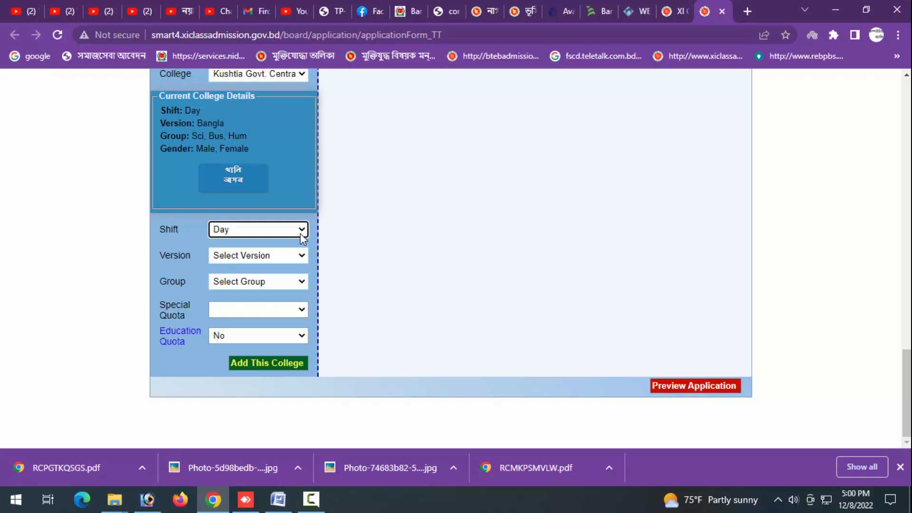
left_click(272, 256)
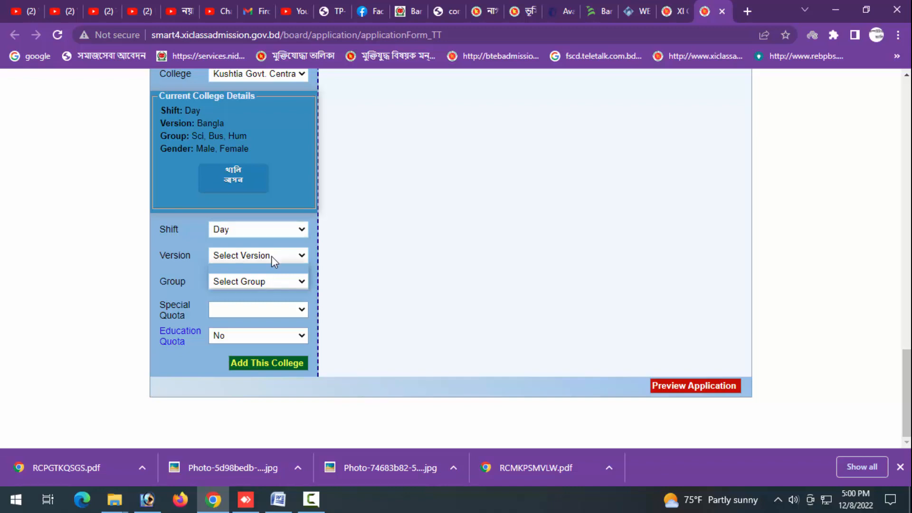
left_click(266, 279)
left_click(264, 283)
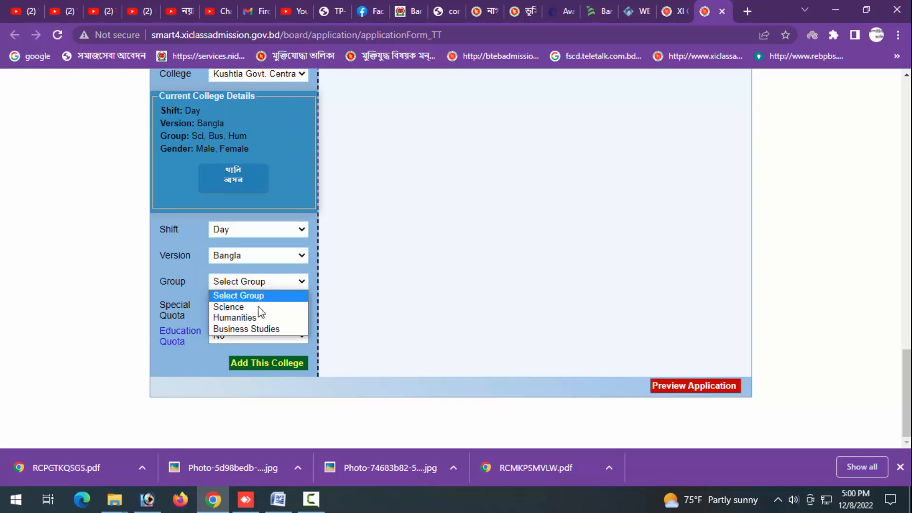
left_click(261, 317)
left_click(298, 361)
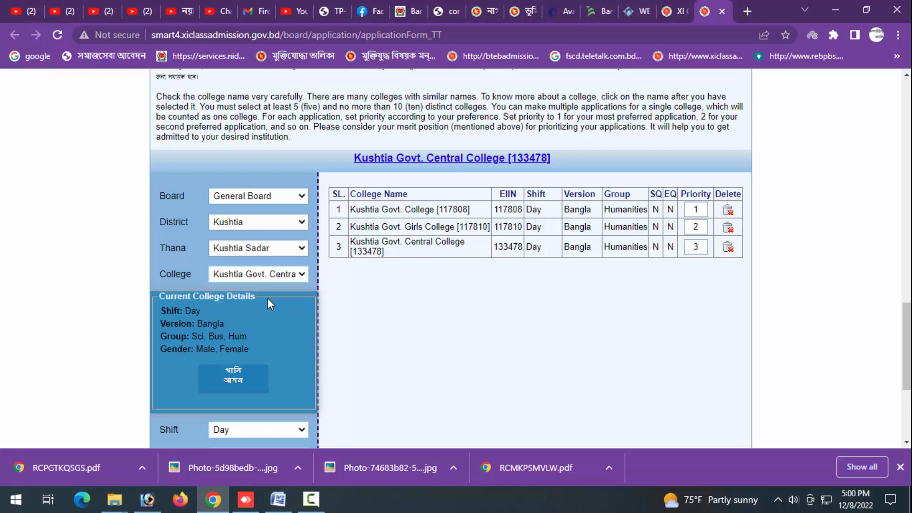
- Add Police Line School And College [117818] with Day shift, Bangla version and Humanities group to the choice list
left_click(257, 280)
key("Down")
key("Return")
scroll(258, 304, "down", 4)
left_click(252, 230)
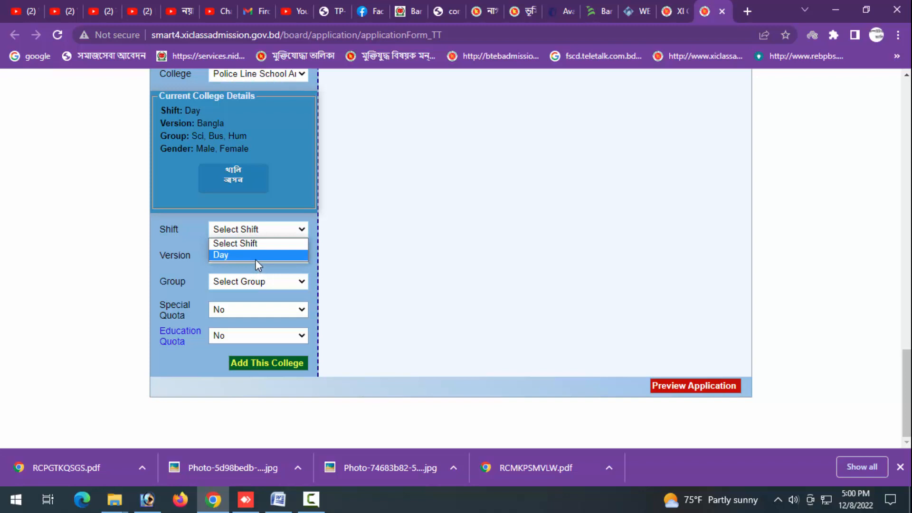
left_click(256, 260)
left_click(255, 259)
left_click(251, 284)
left_click(250, 283)
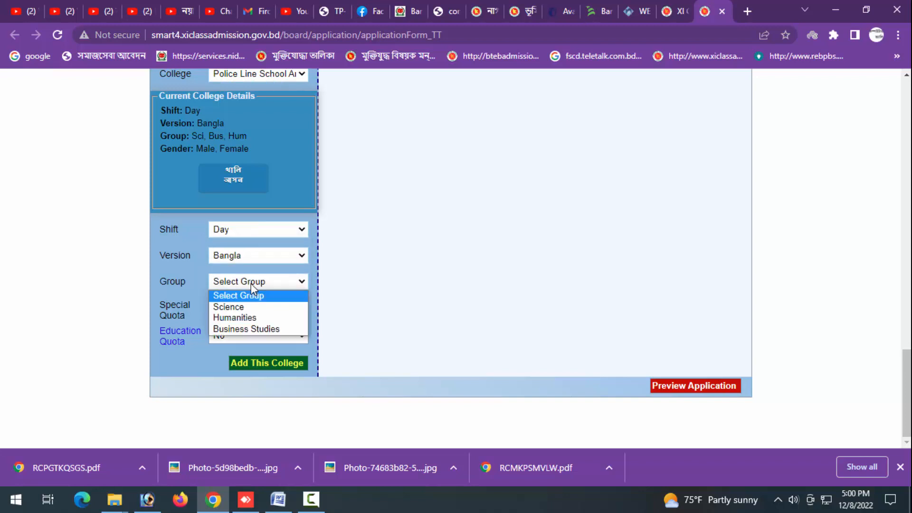
left_click(249, 318)
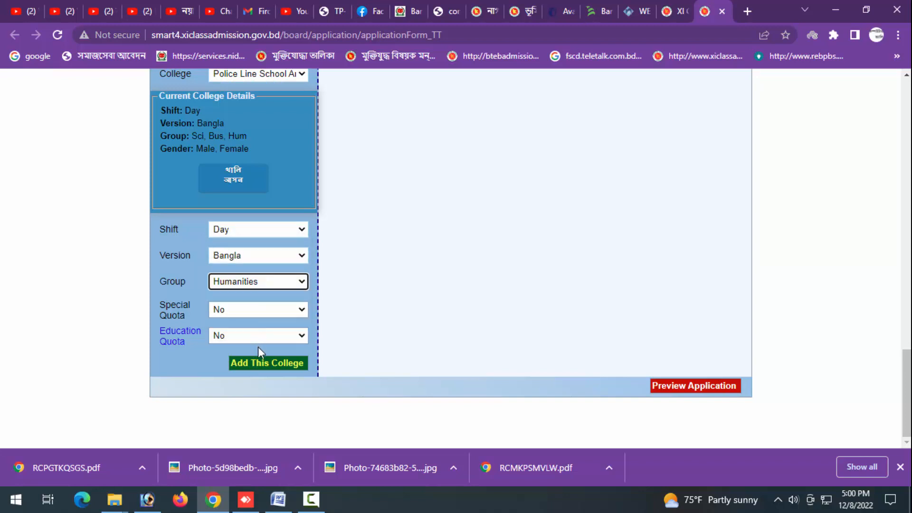
left_click(264, 364)
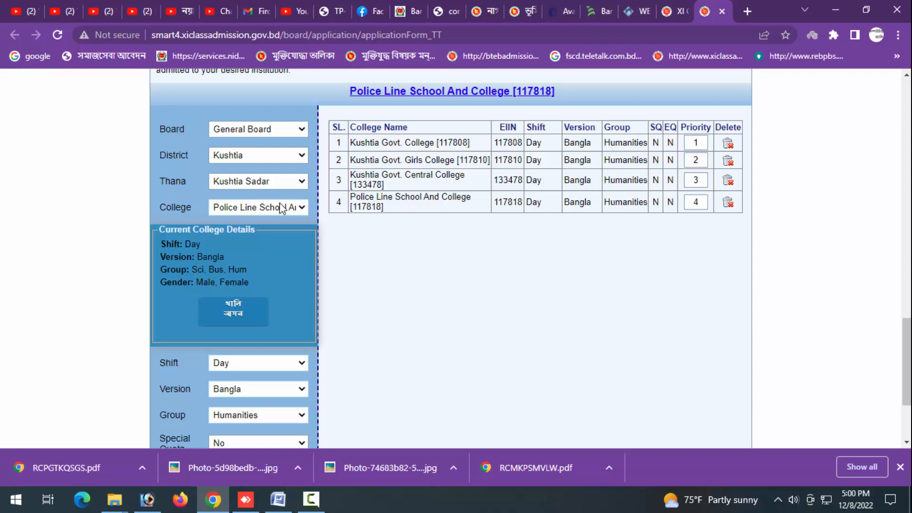
left_click(283, 208)
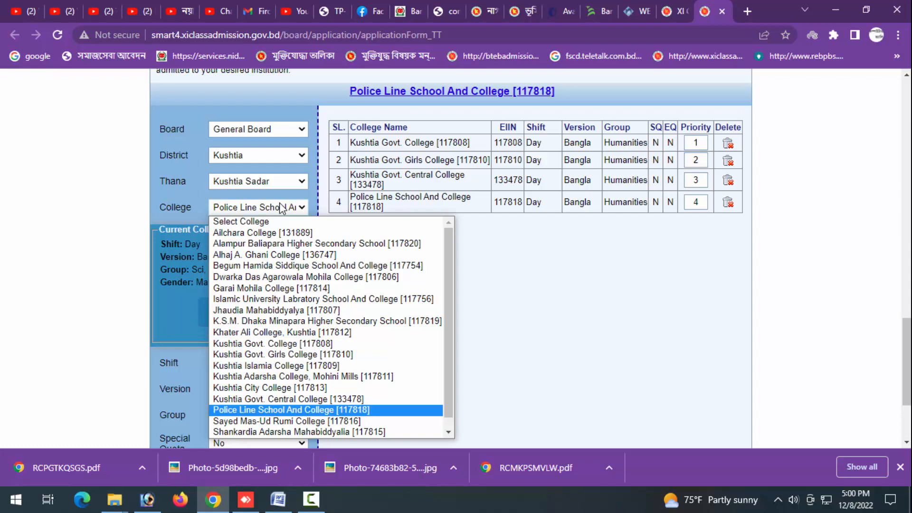
key("Up")
key("Up")
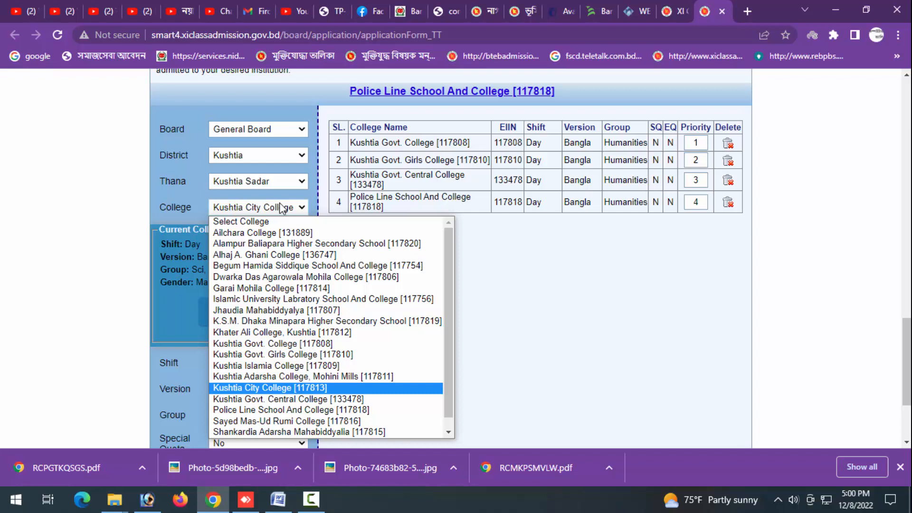
key("Return")
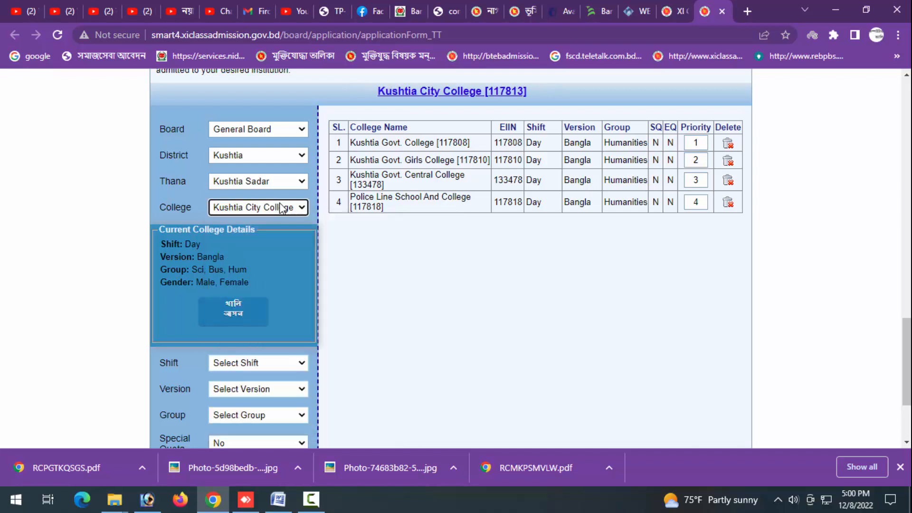
- Choose Rajshahi as the district, Boalia as the thana and RAJSHAHI GOVT. CITY COLLEGE [126489] as the college
left_click(259, 155)
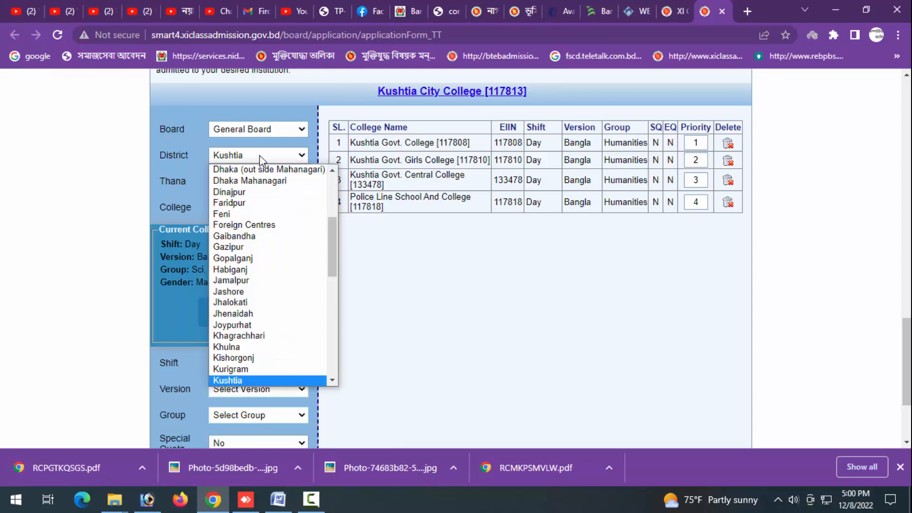
key("r")
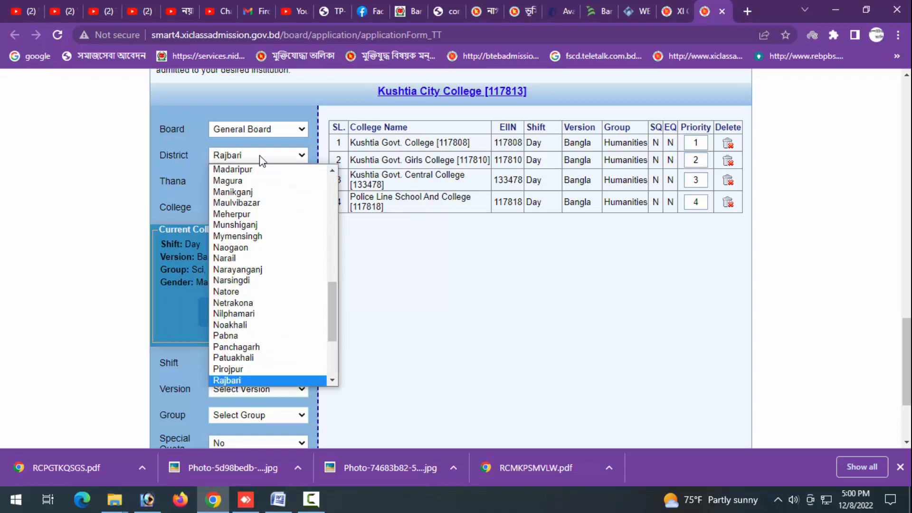
key("Down")
key("Return")
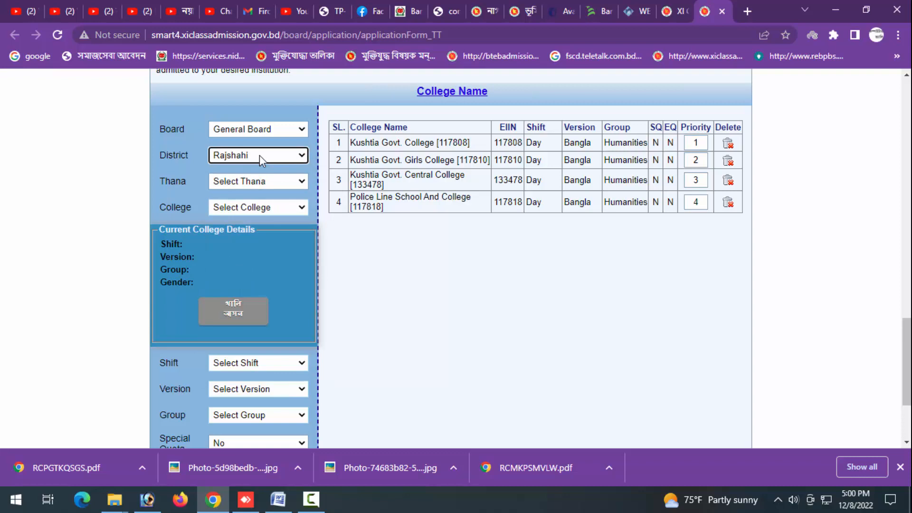
left_click(260, 183)
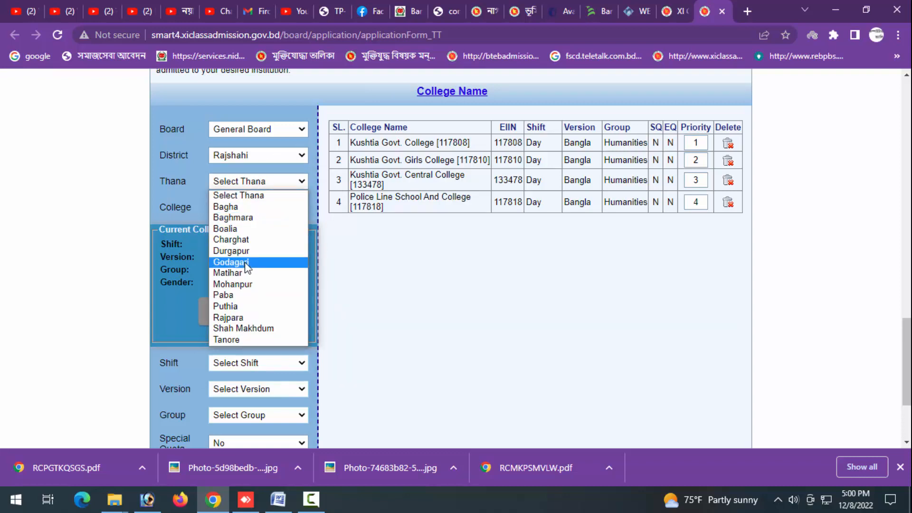
left_click(247, 229)
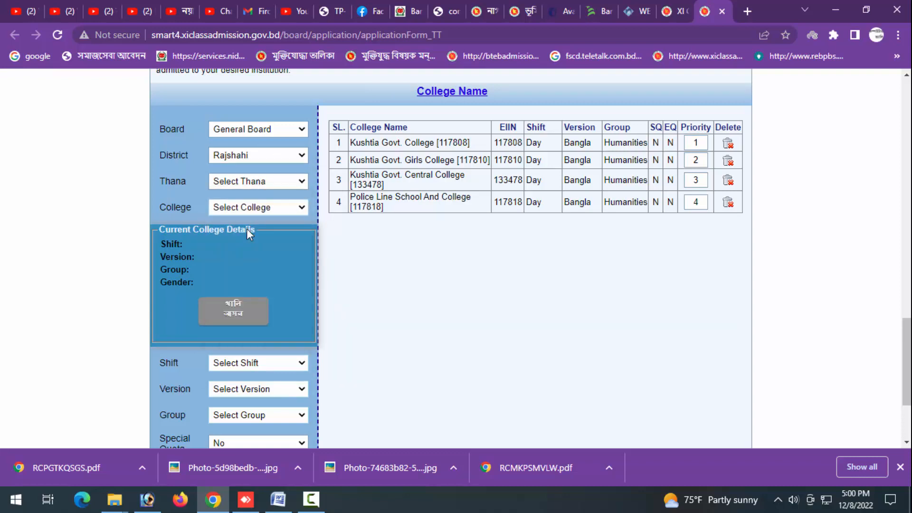
left_click(253, 208)
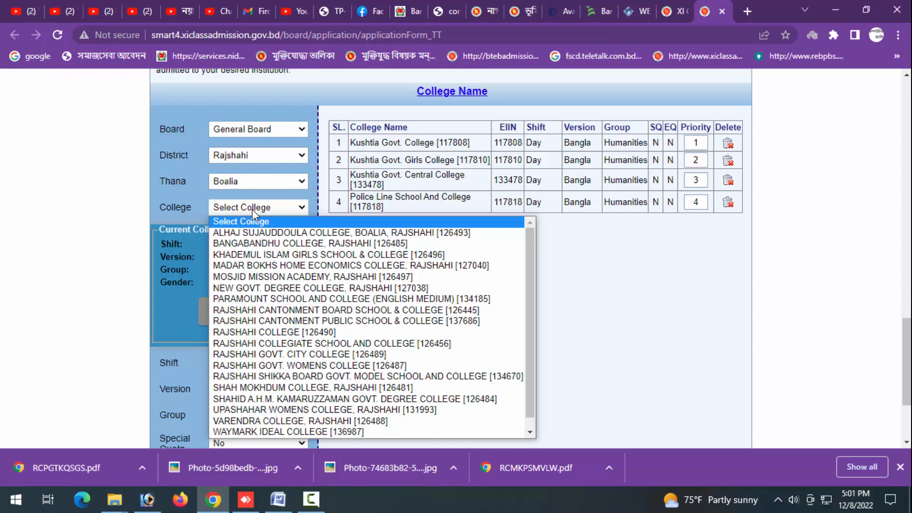
left_click(278, 357)
- Add this college with Day shift, Bangla version and Humanities group to the choice list
scroll(250, 300, "down", 1)
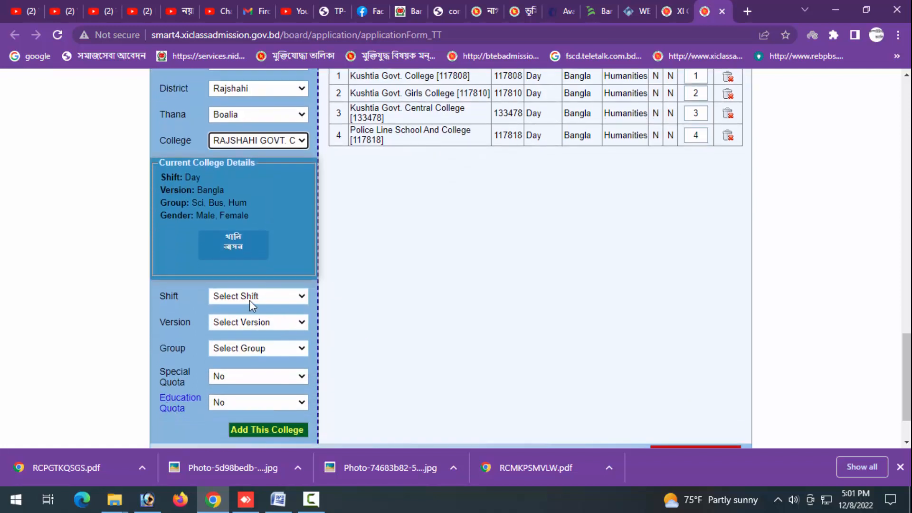
left_click(250, 300)
left_click(248, 319)
left_click(248, 344)
left_click(248, 349)
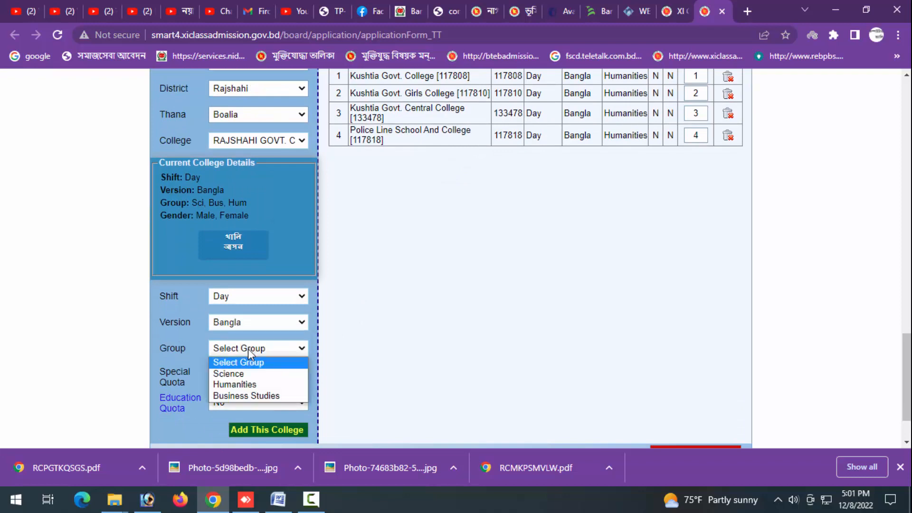
left_click(248, 386)
left_click(256, 429)
scroll(290, 309, "up", 1)
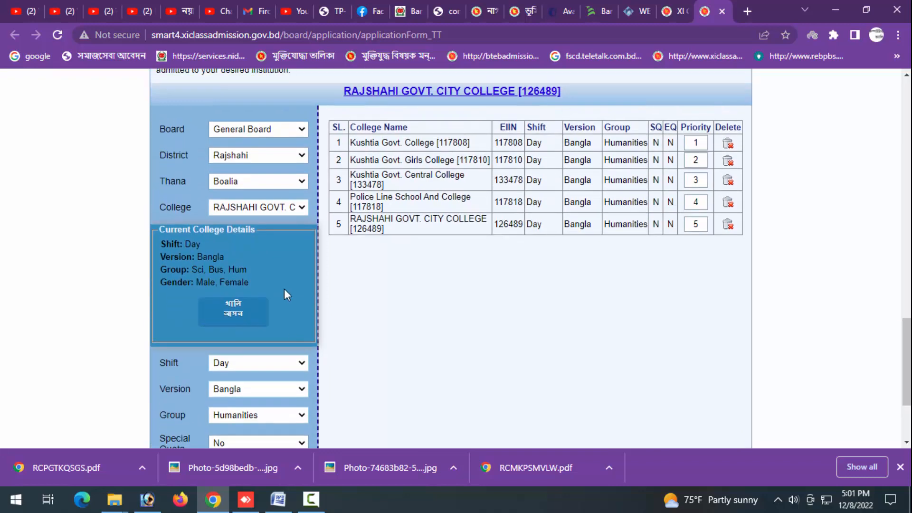
- Add RAJSHAHI GOVT. WOMENS COLLEGE [126487] with Day shift, Bangla version and Humanities group
left_click(257, 208)
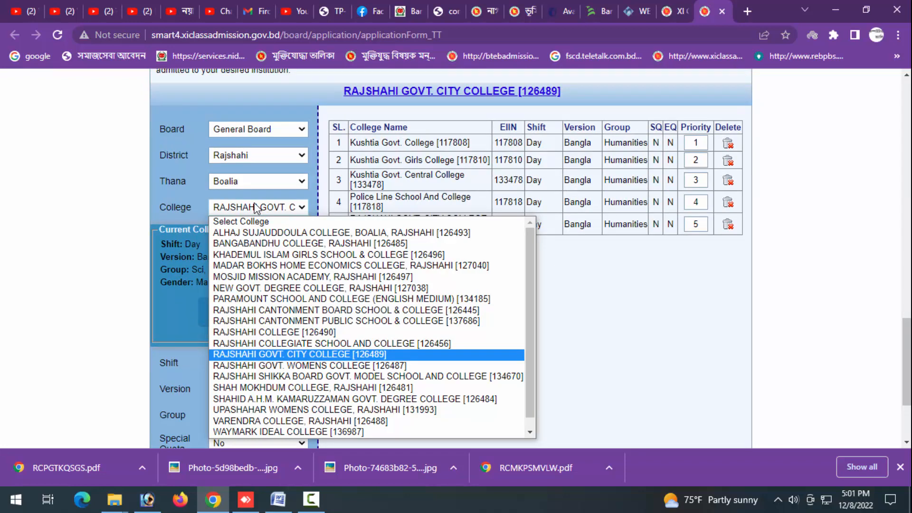
left_click(257, 207)
key("Down")
scroll(254, 219, "down", 3)
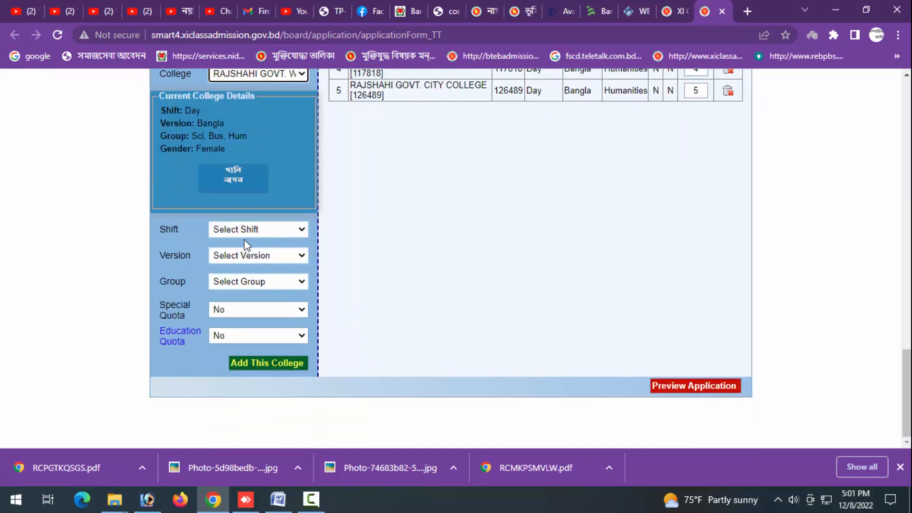
left_click(246, 230)
left_click(245, 254)
left_click(245, 255)
left_click(241, 280)
left_click(242, 281)
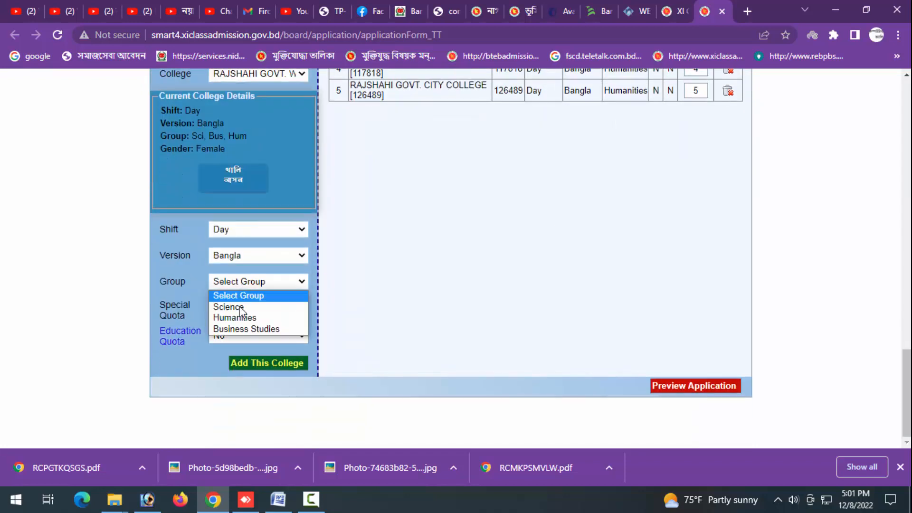
left_click(238, 318)
left_click(256, 364)
scroll(261, 223, "up", 3)
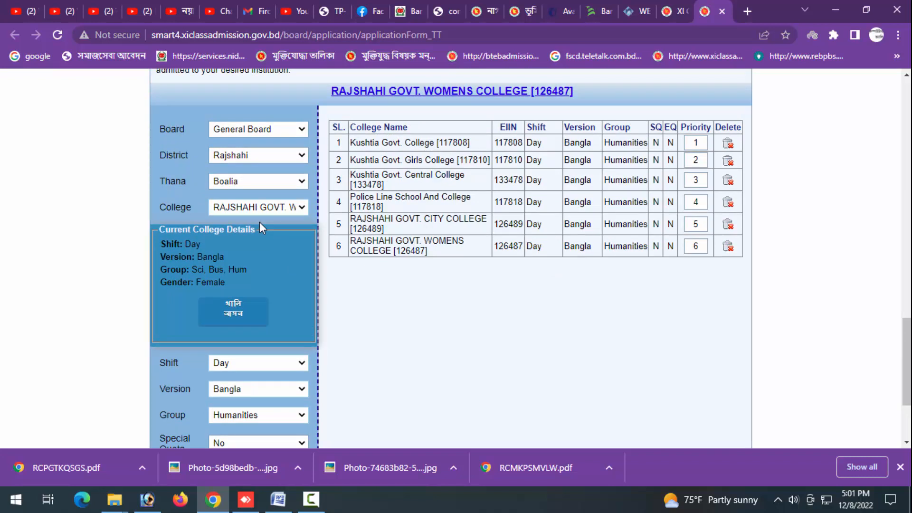
- Choose SHAHID A.H.M. KAMARUZZAMAN GOVT. DEGREE COLLEGE [126484] from the Boalia college list
left_click(258, 210)
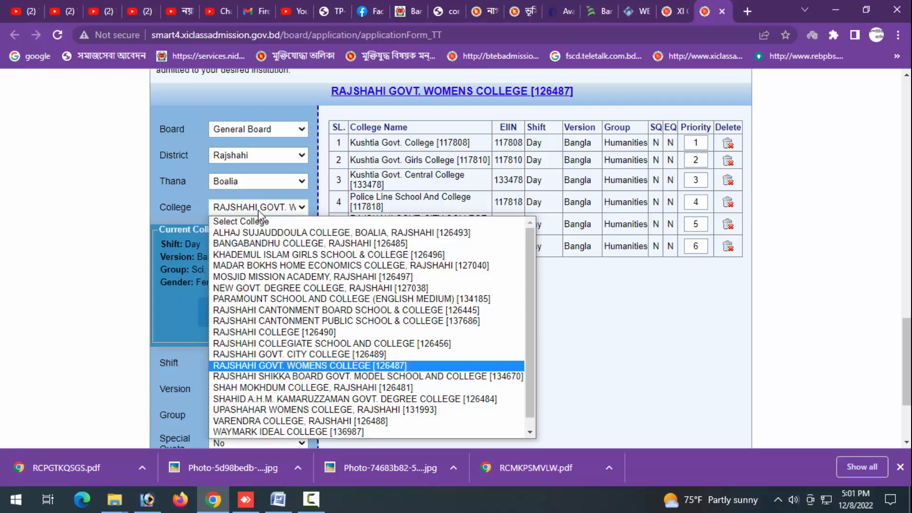
key("Up")
key("Up")
key("Up")
key("Up")
key("Up")
key("Up")
key("Up")
key("Up")
key("Up")
key("Up")
key("Up")
key("Up")
key("Up")
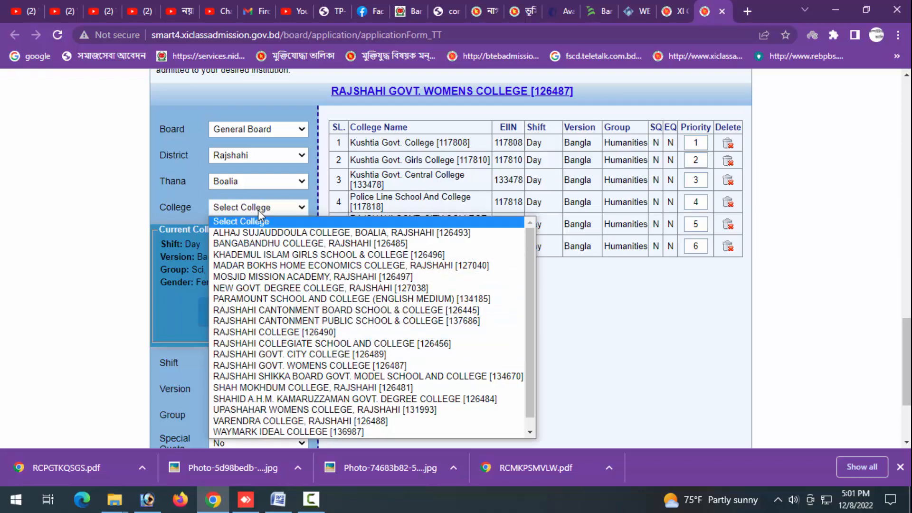
key("Down")
key("Down")
key("Down")
key("Down")
key("Down")
key("Down")
key("Down")
key("Down")
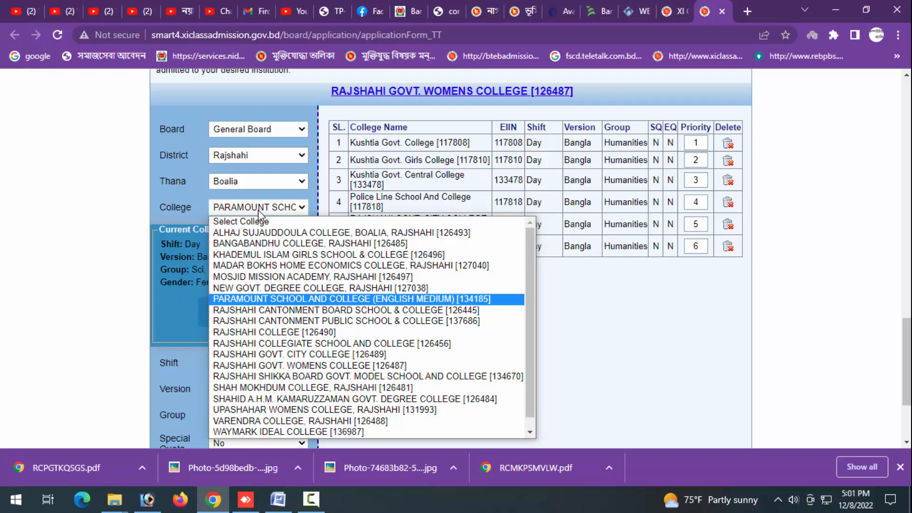
key("Down")
key("Down")
key("Down")
key("Down")
key("Down")
key("Down")
key("Down")
key("Down")
key("Down")
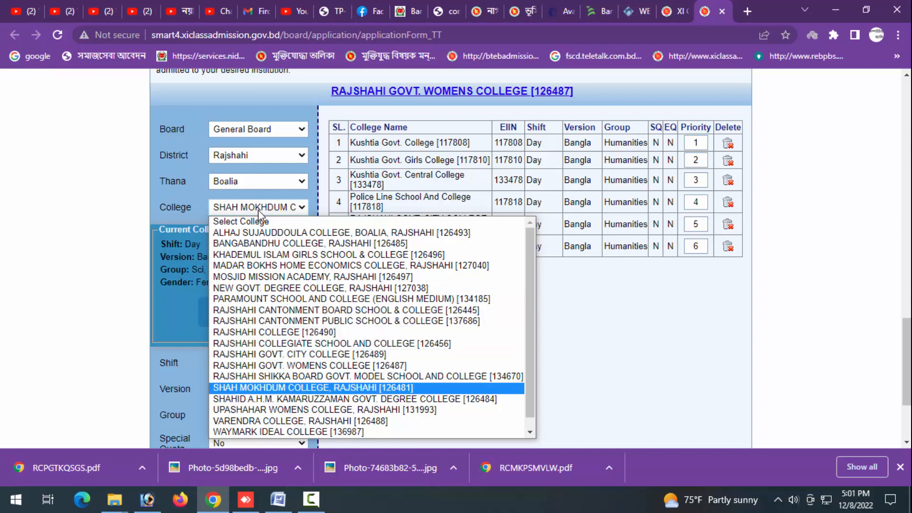
key("Down")
key("Down")
key("Down")
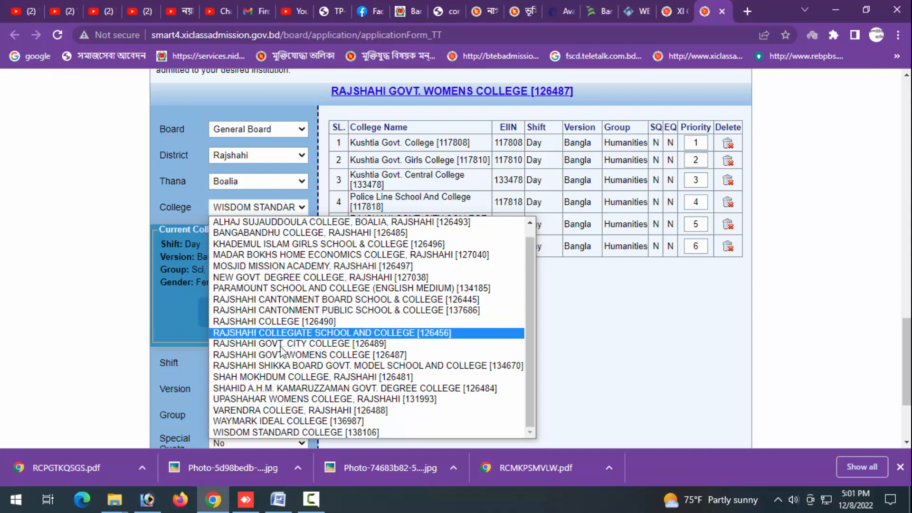
left_click(291, 388)
- Add this college with Day shift, Bangla version and Humanities group to the choice list
scroll(266, 323, "down", 3)
left_click(244, 229)
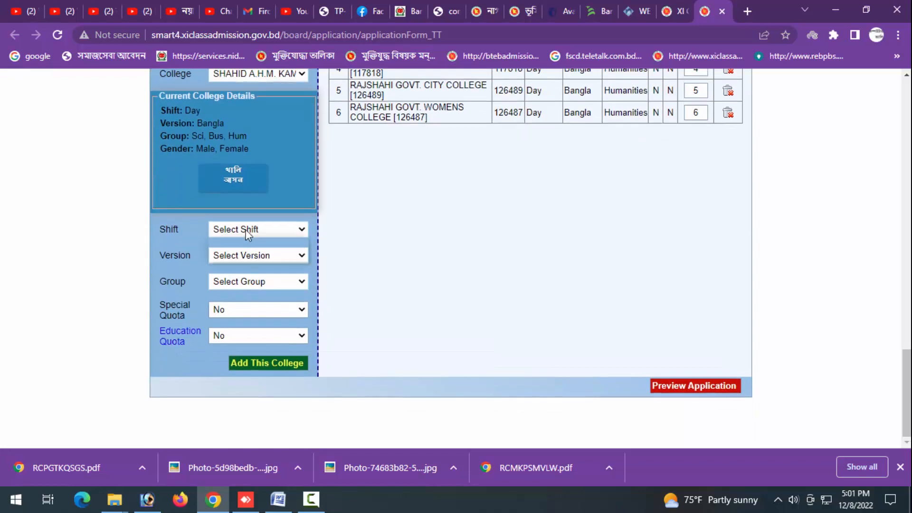
left_click(245, 256)
left_click(245, 257)
left_click(244, 282)
left_click(244, 281)
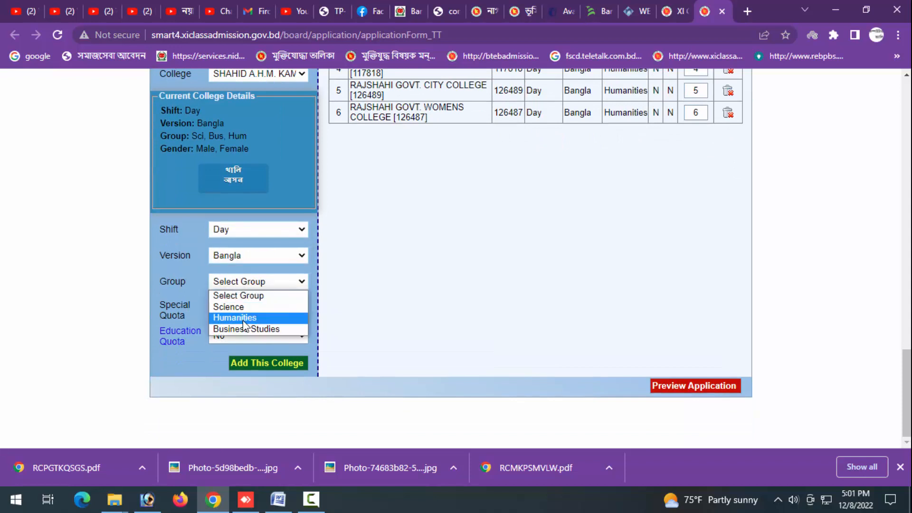
left_click(247, 317)
left_click(257, 363)
scroll(350, 335, "up", 3)
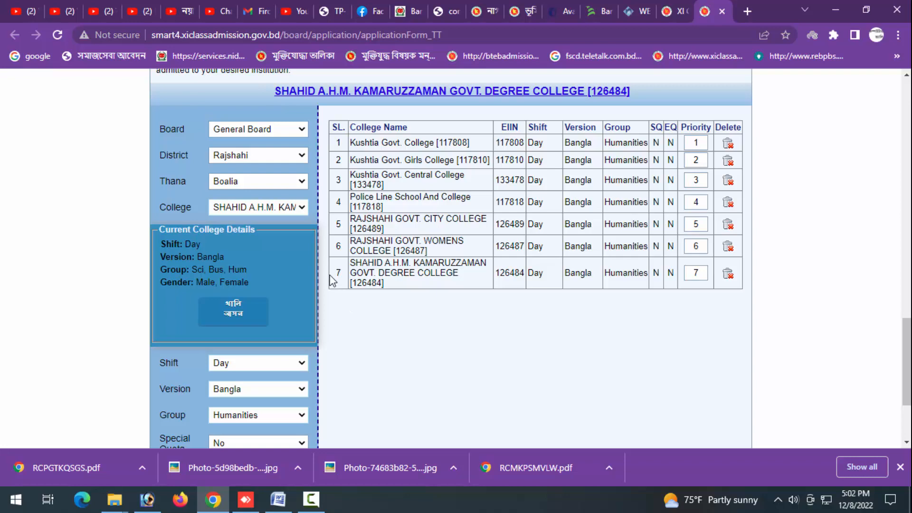
left_click(265, 210)
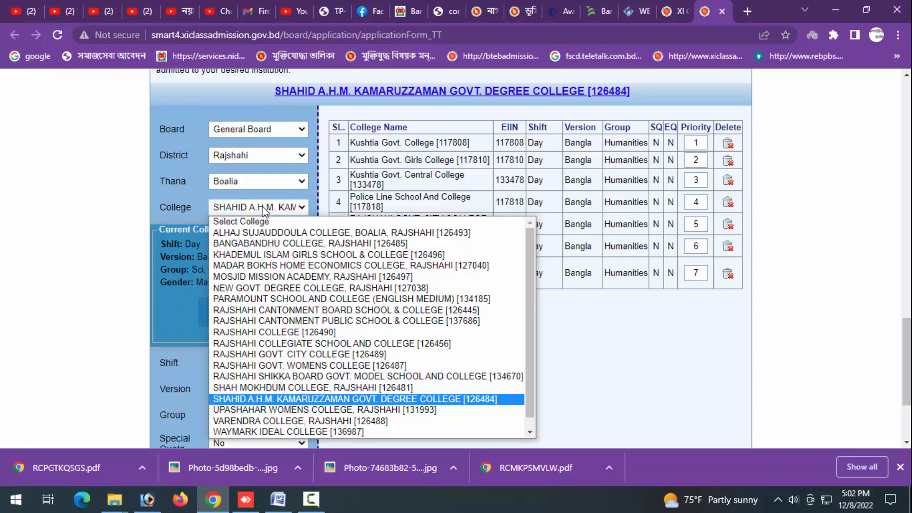
left_click(263, 210)
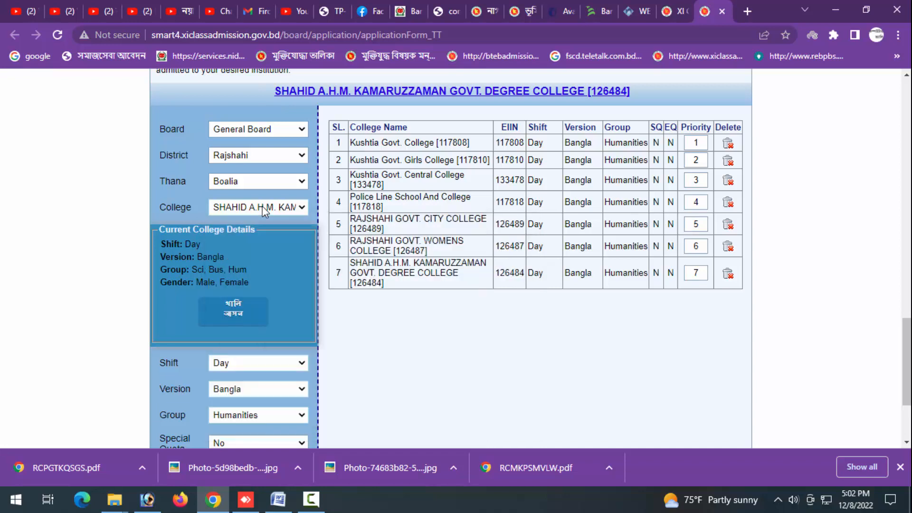
left_click(251, 183)
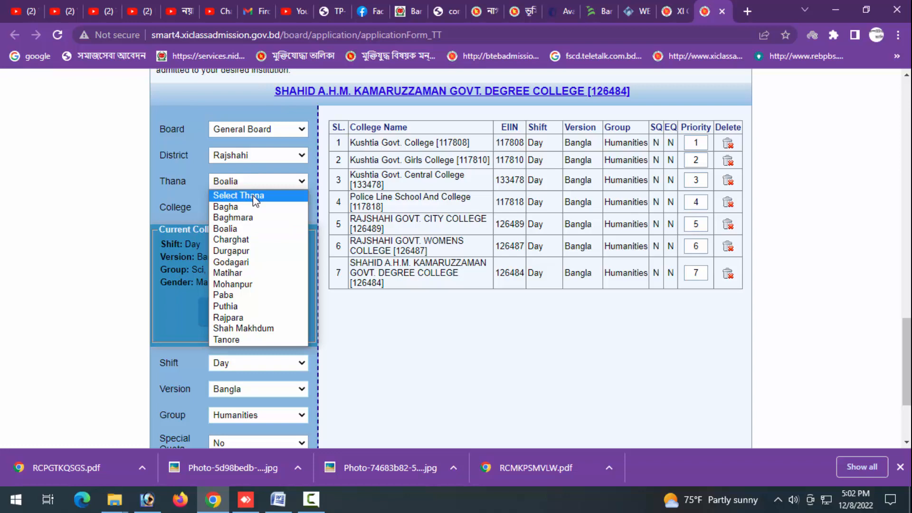
- Open a new tab and search the web for Shahid Buddhijibi Govt College Rajshahi
left_click(747, 11)
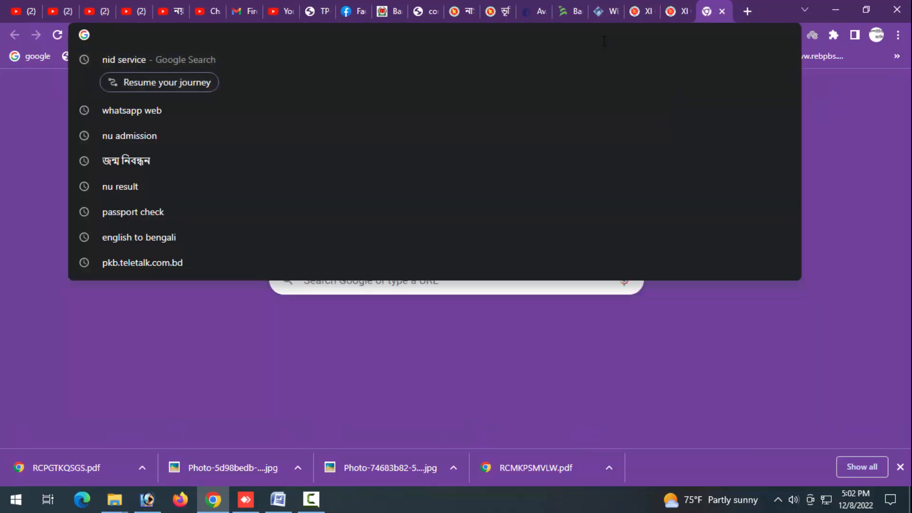
type("s")
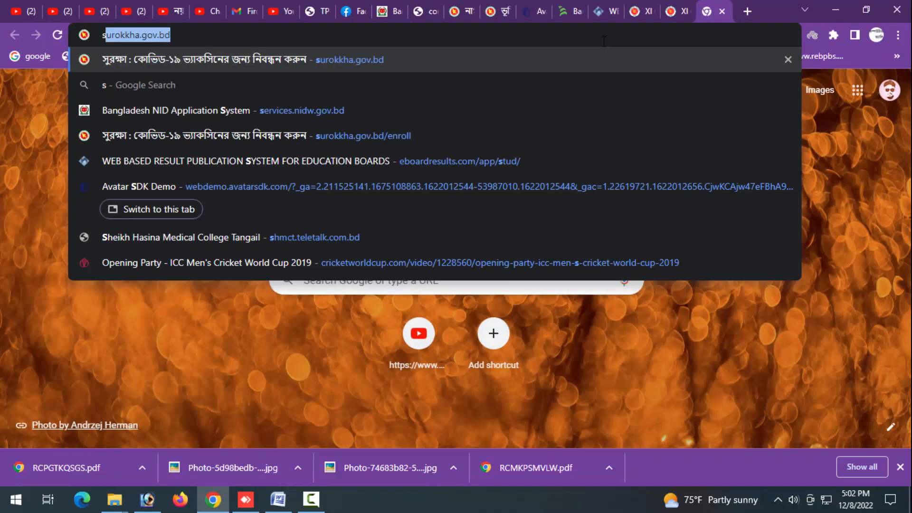
type("h")
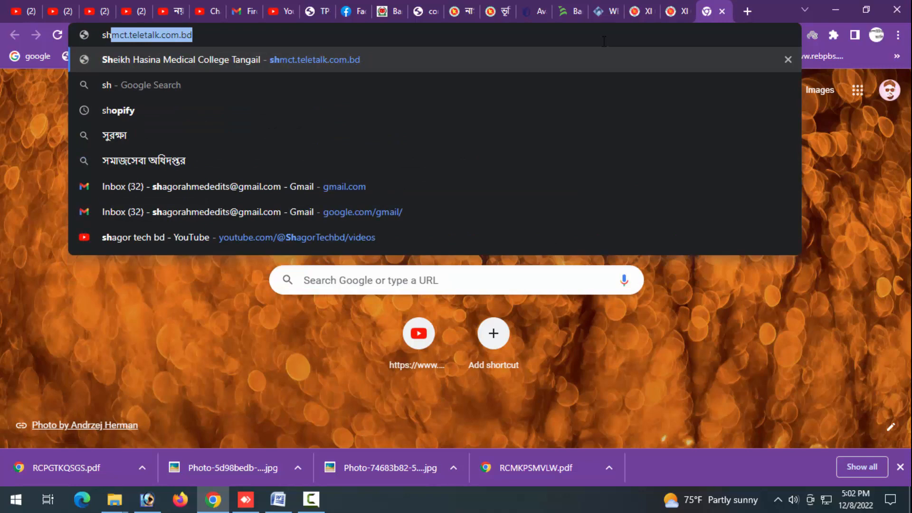
type("hid bu")
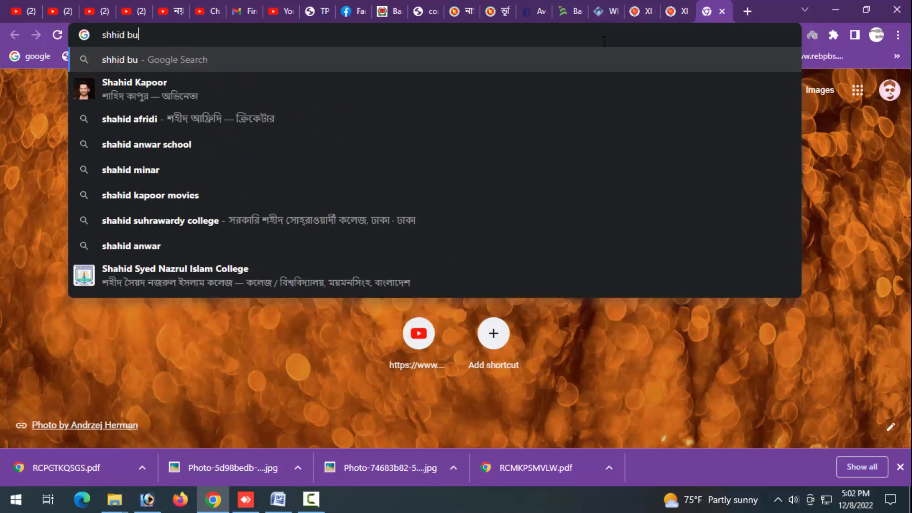
type("dh")
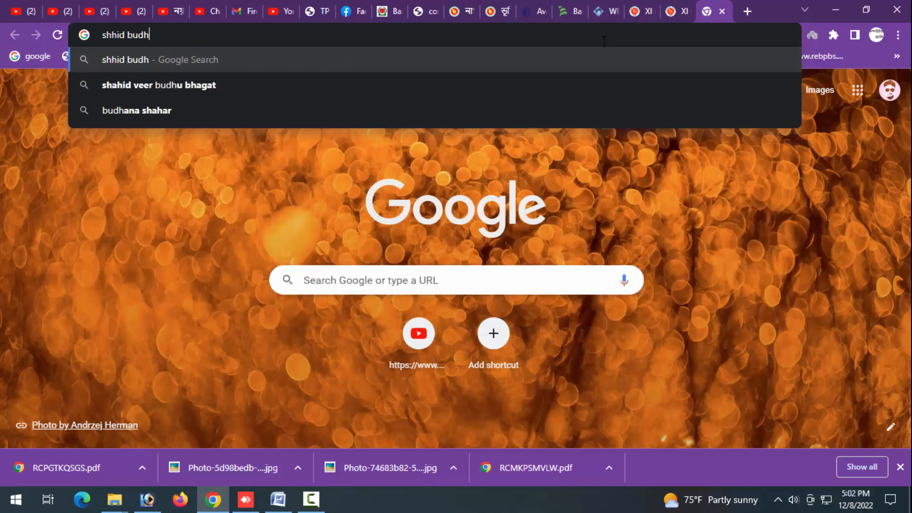
type("ijib")
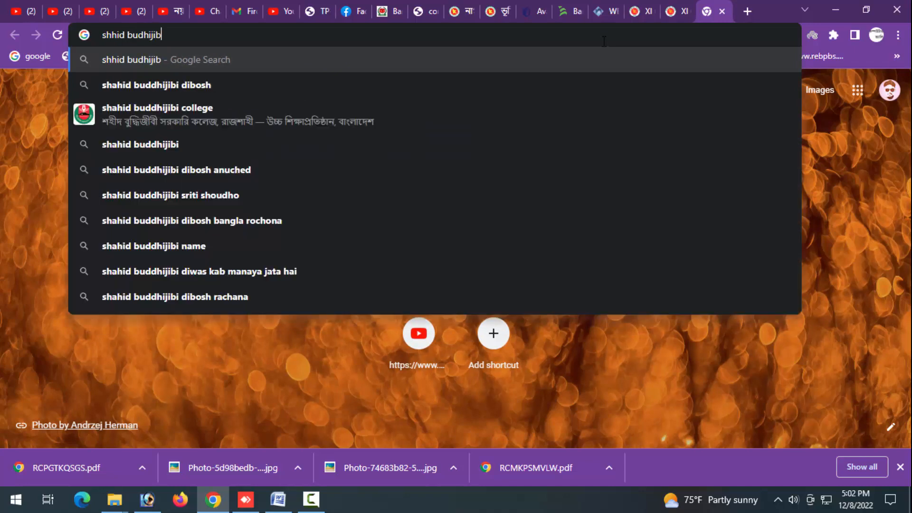
type("i sorka")
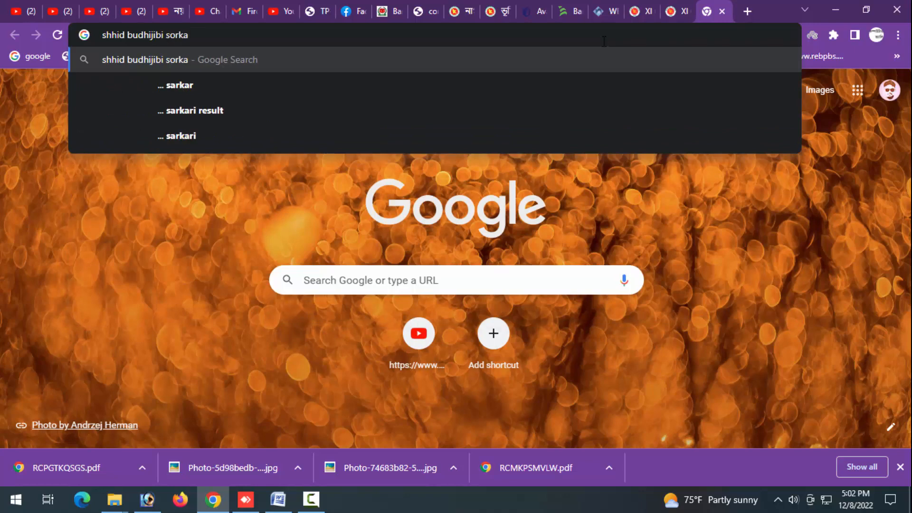
type("ri c")
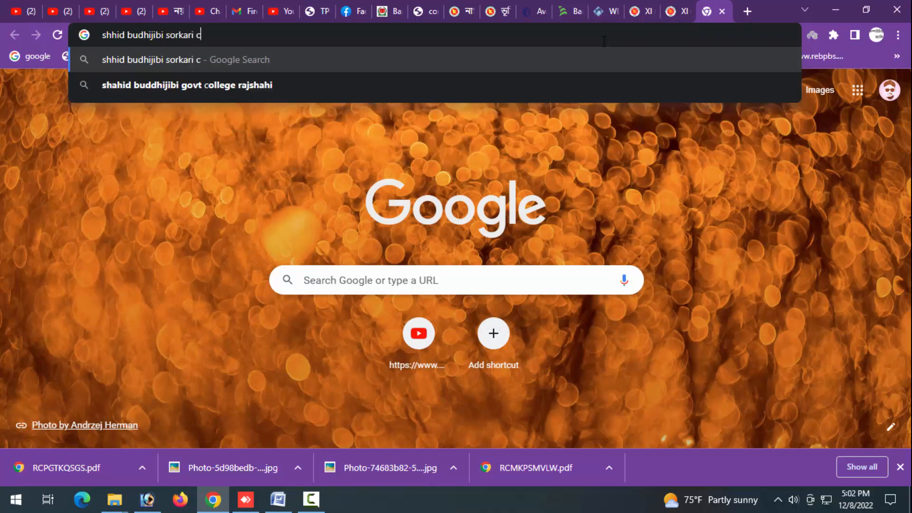
key("Down")
key("Return")
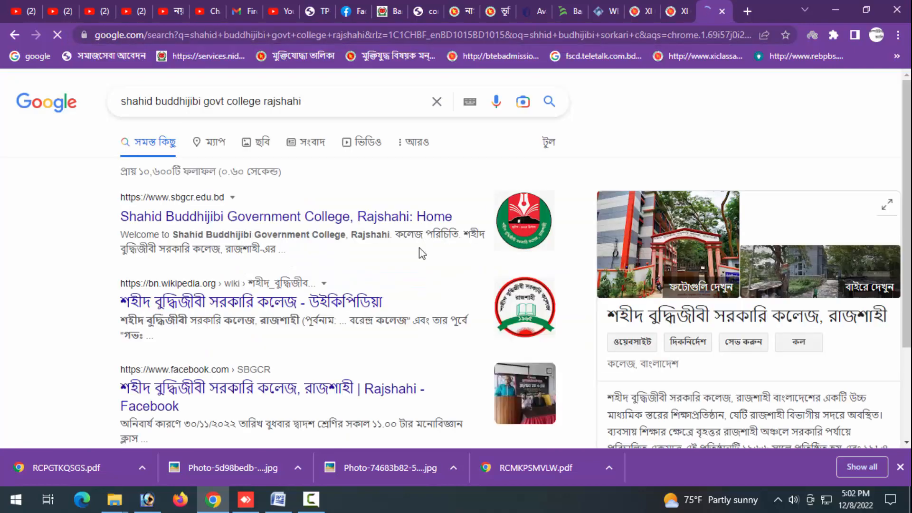
- Examine the search results for the college's location and thana address
scroll(421, 253, "down", 1)
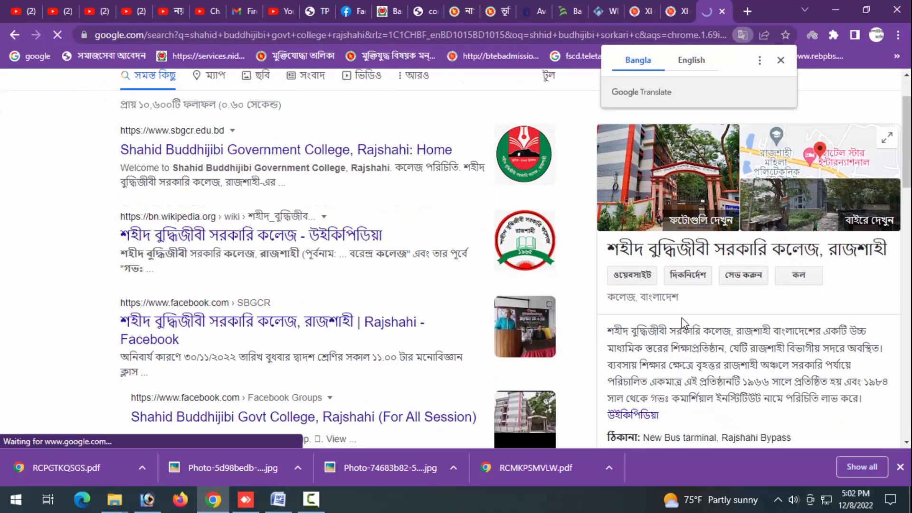
scroll(755, 266, "down", 1)
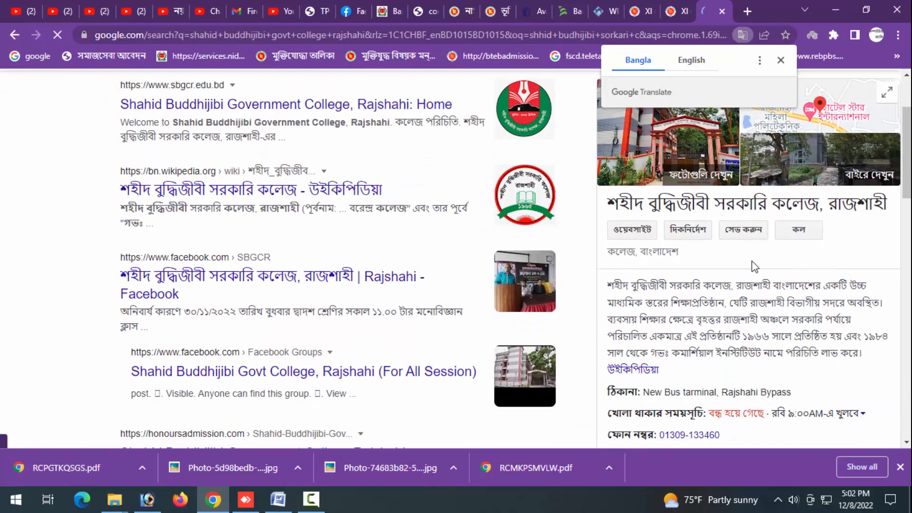
scroll(755, 266, "down", 2)
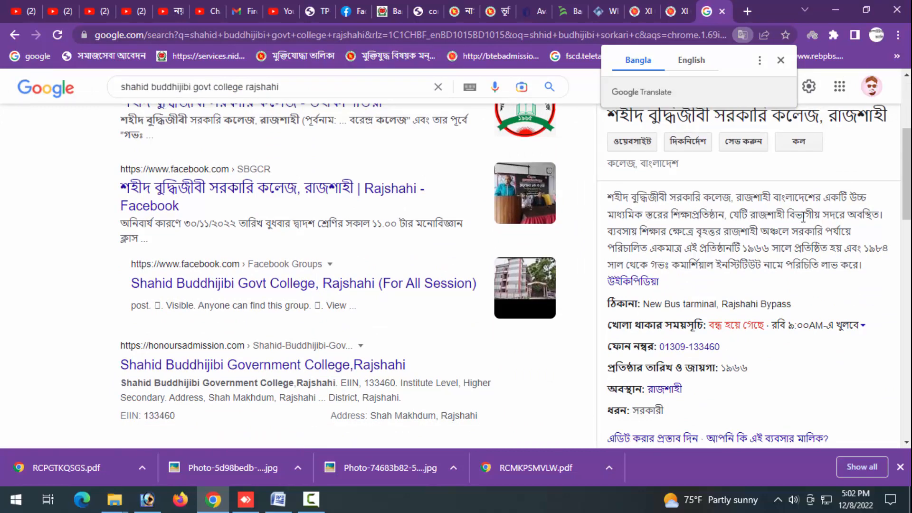
left_click_drag(731, 217, 873, 219)
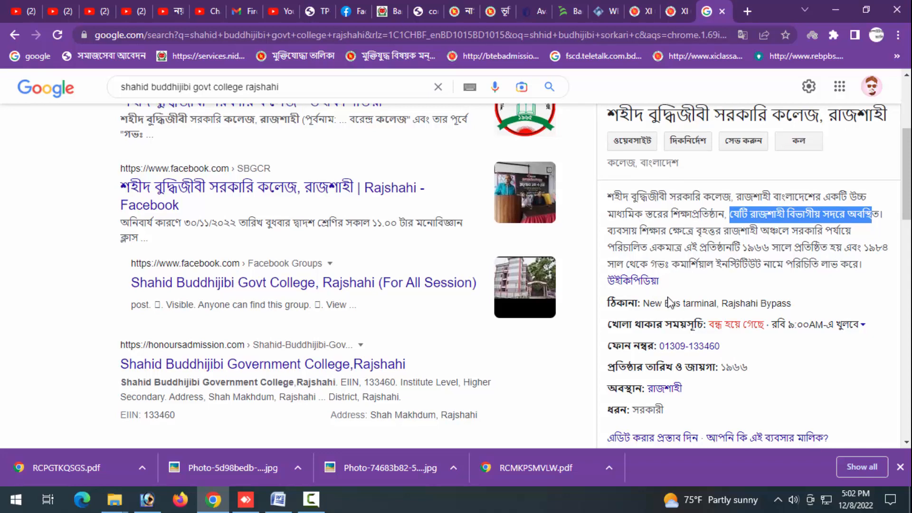
scroll(670, 301, "down", 1)
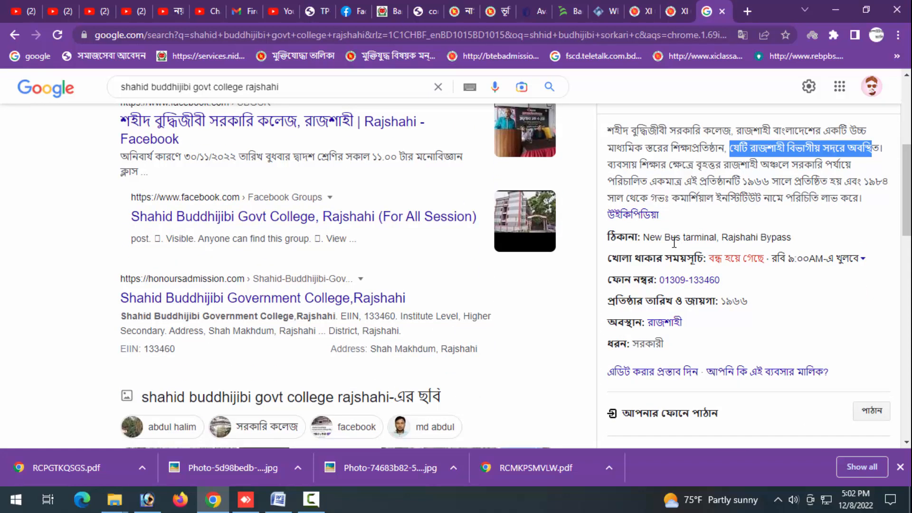
left_click_drag(649, 237, 782, 238)
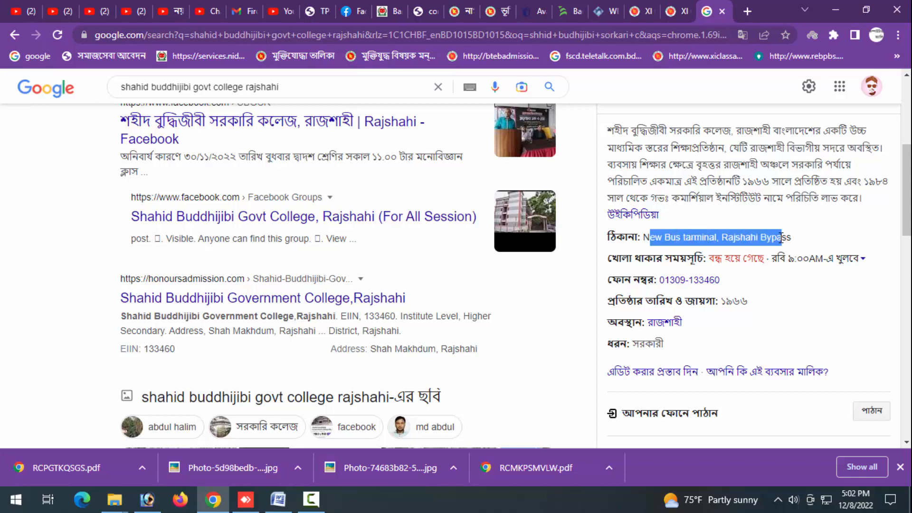
scroll(748, 330, "down", 2)
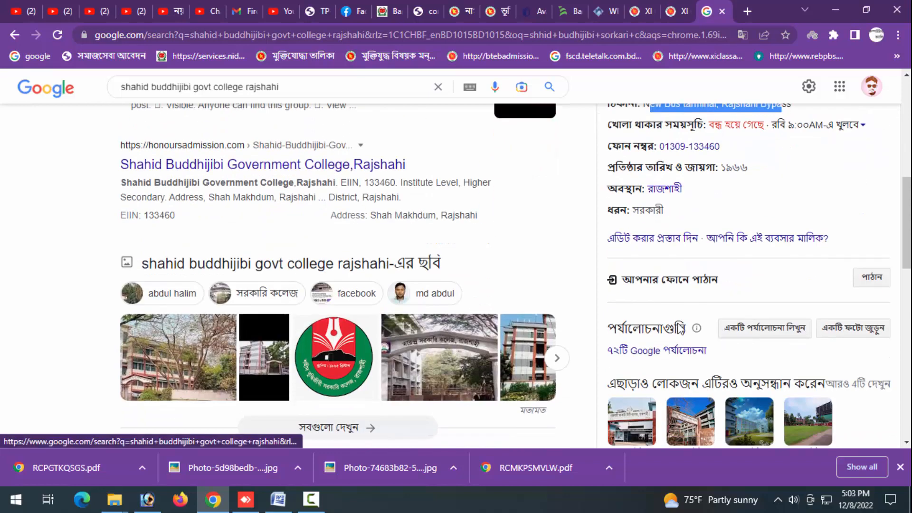
middle_click(312, 167)
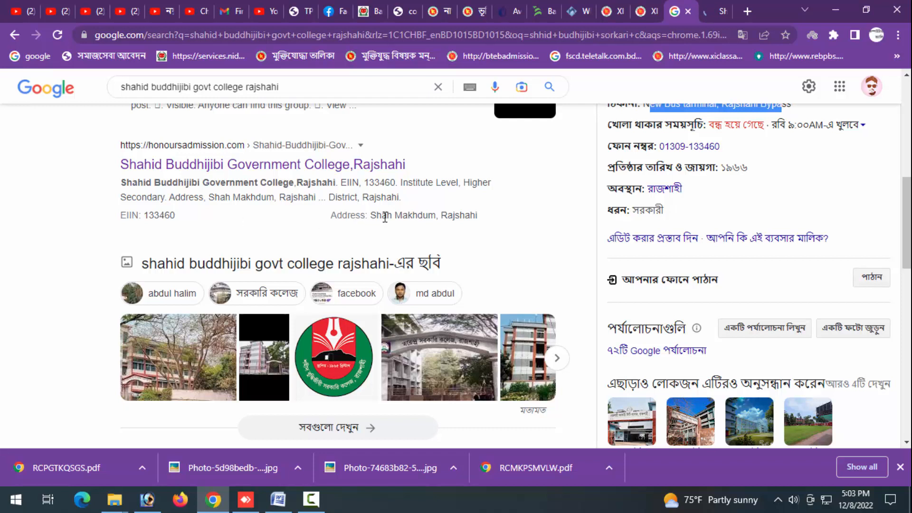
left_click_drag(376, 217, 434, 218)
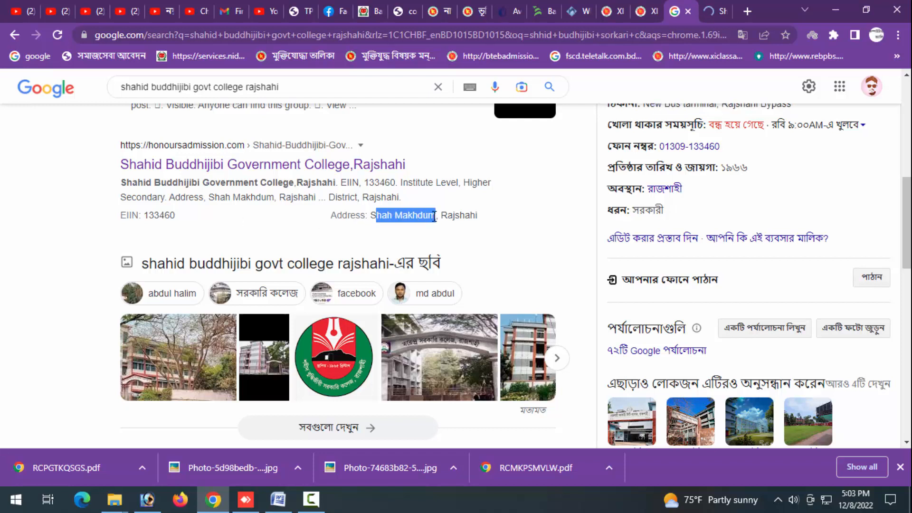
- Return to the admission form and choose SHAHID BUDDHIJIBI GOVERNMENT COLLEGE, RAJSHAHI [133460] under Shah Makhdum thana
left_click(649, 5)
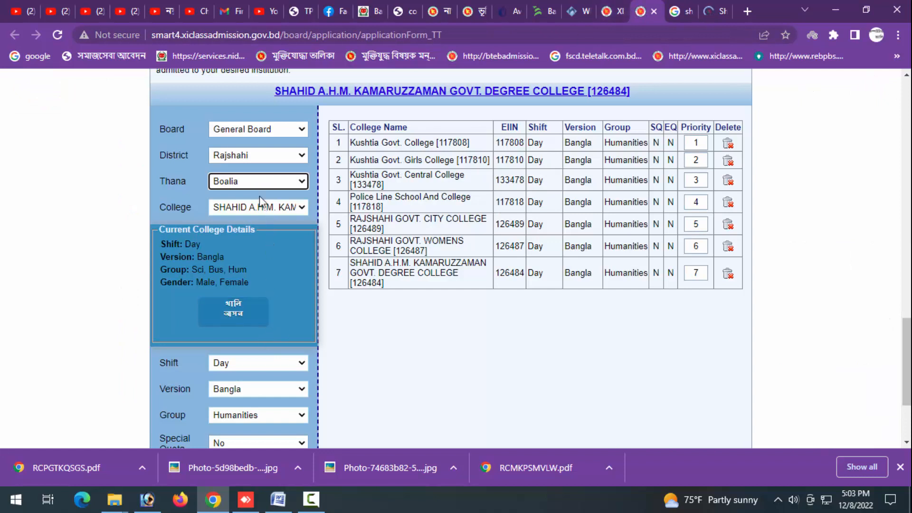
left_click(259, 183)
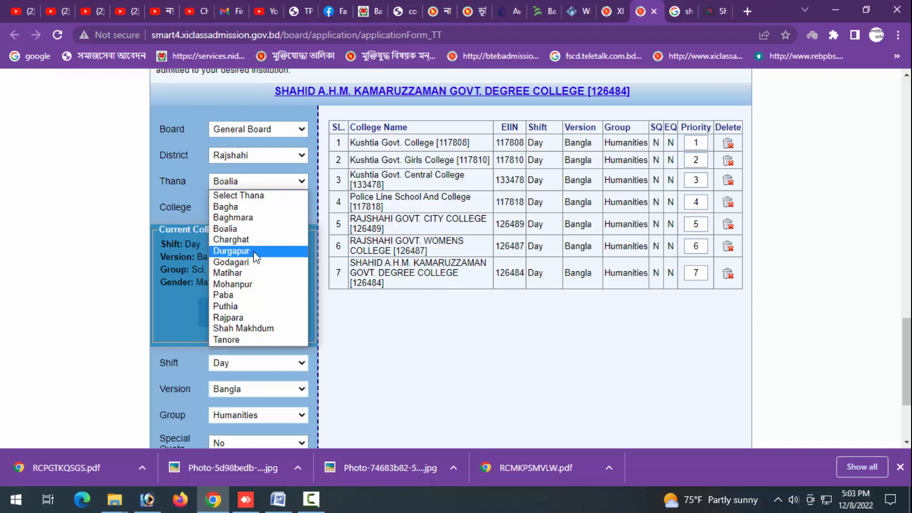
left_click(243, 331)
left_click(248, 209)
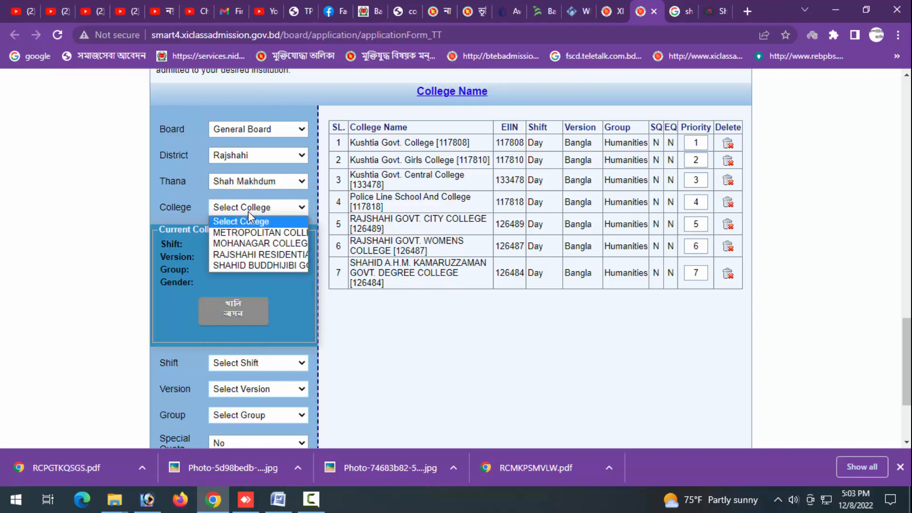
left_click(255, 264)
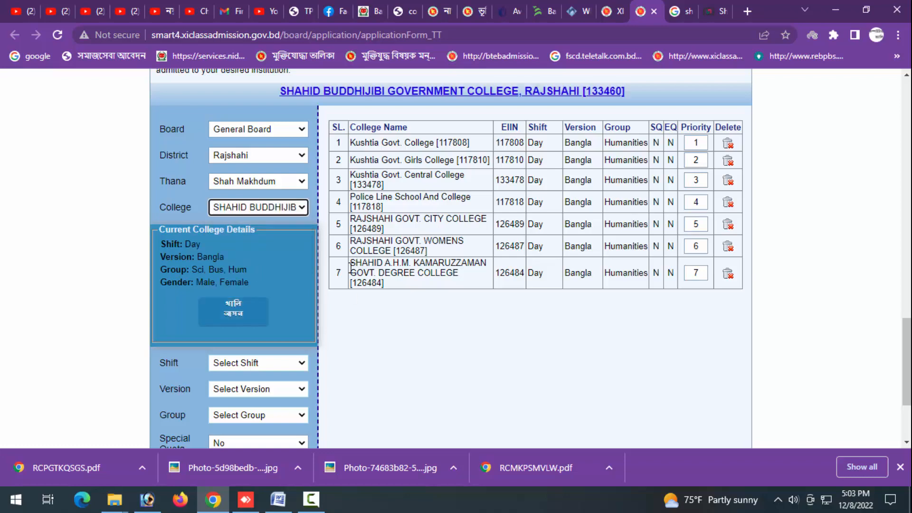
- Add this college with Day shift, Bangla version, Humanities group and no special quota to the choice list
scroll(350, 268, "down", 3)
left_click(240, 230)
left_click(242, 255)
left_click(242, 255)
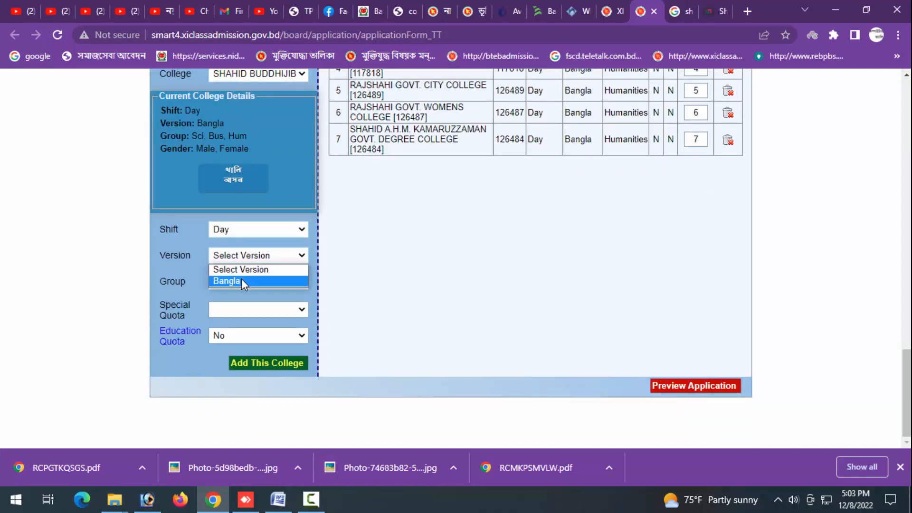
left_click(241, 280)
left_click(242, 281)
left_click(242, 315)
left_click(270, 362)
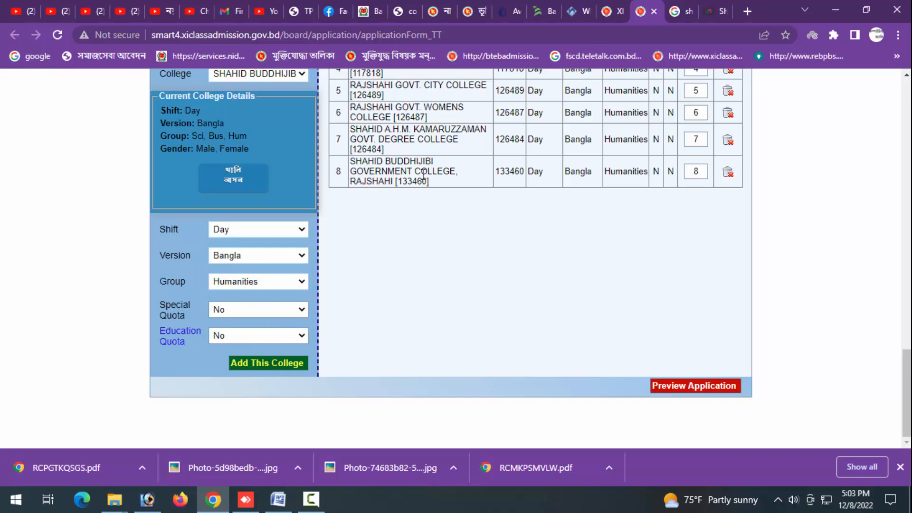
- Choose NEW GOVT. DEGREE COLLEGE, RAJSHAHI [127038] from the Boalia thana college list
scroll(395, 198, "up", 3)
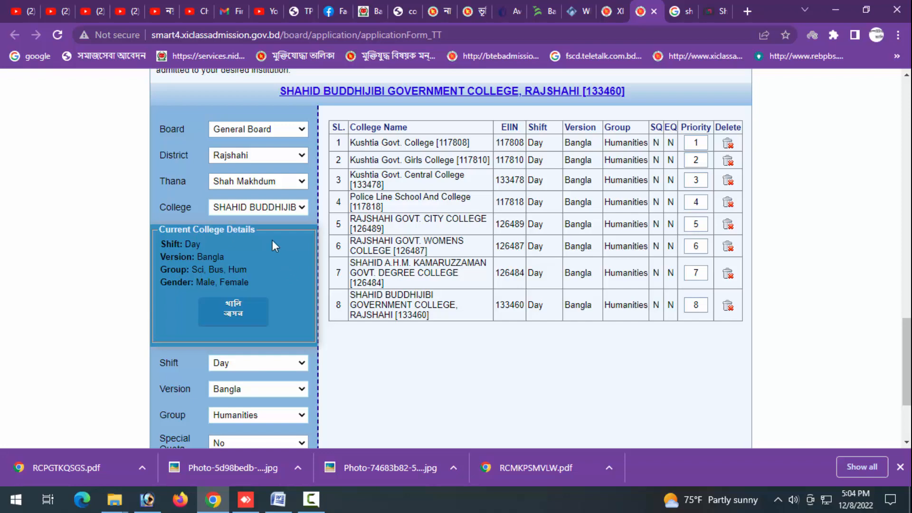
left_click(258, 180)
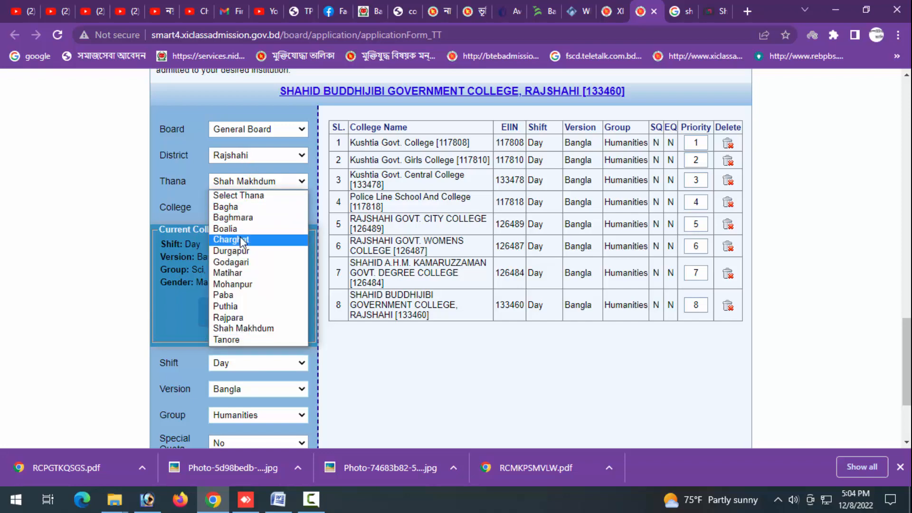
left_click(251, 229)
left_click(252, 209)
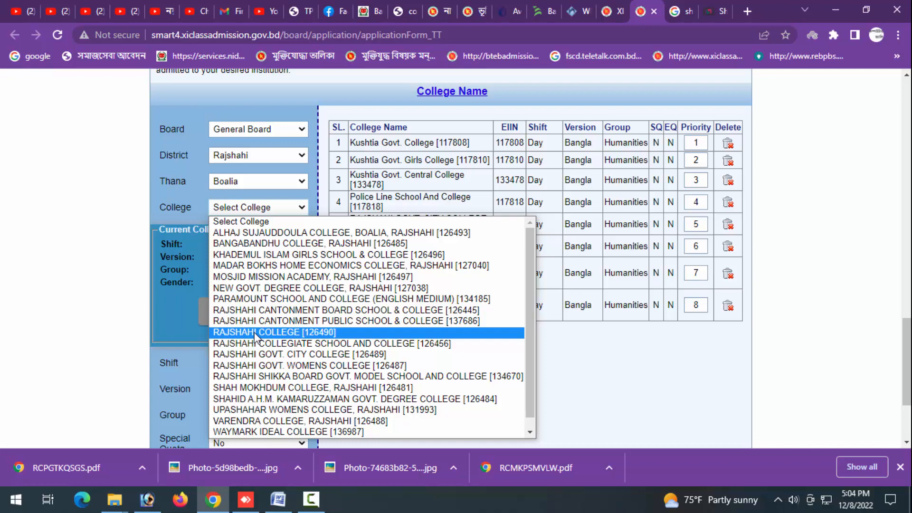
left_click(269, 288)
- Add the new government degree college with Day shift, Bangla version and Humanities group to the choice list
scroll(261, 256, "down", 3)
left_click(246, 230)
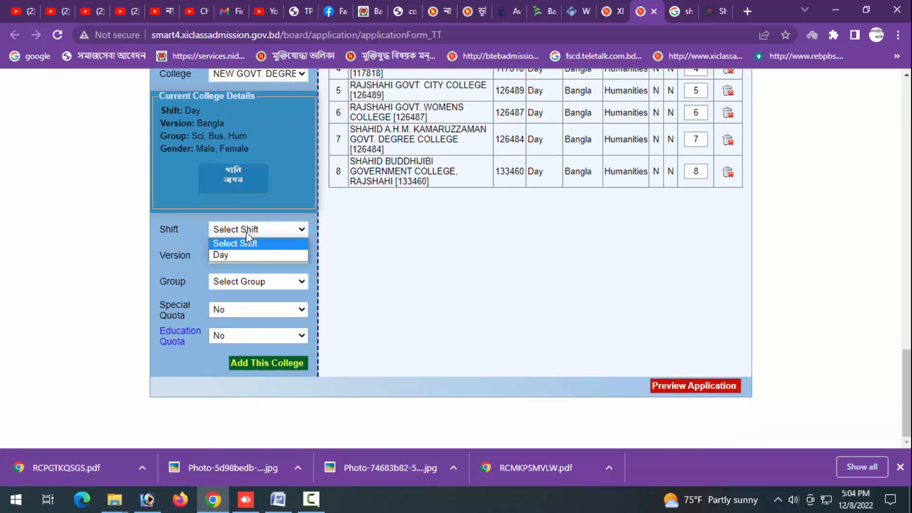
left_click(243, 256)
left_click(239, 281)
left_click(238, 281)
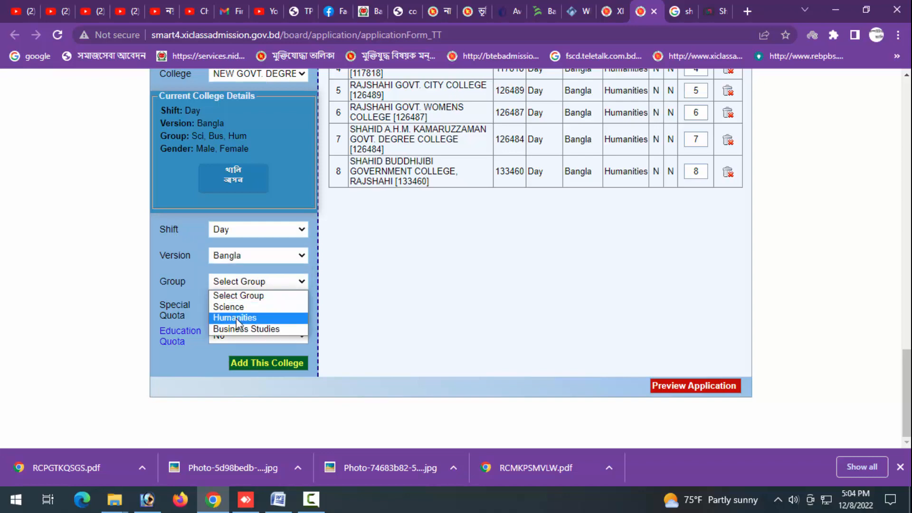
left_click(235, 317)
left_click(291, 365)
scroll(307, 329, "up", 10)
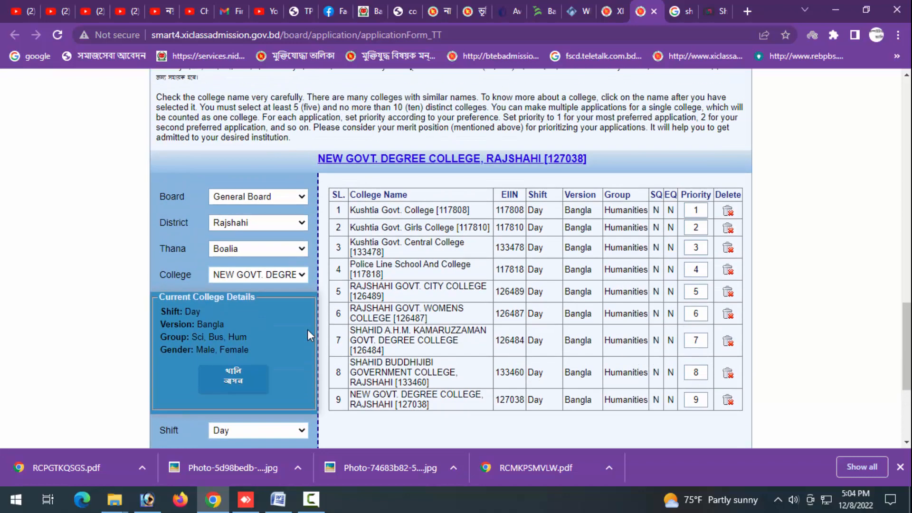
- Choose RAJSHAHI COLLEGE [126490] from the Boalia college list
scroll(308, 334, "up", 4)
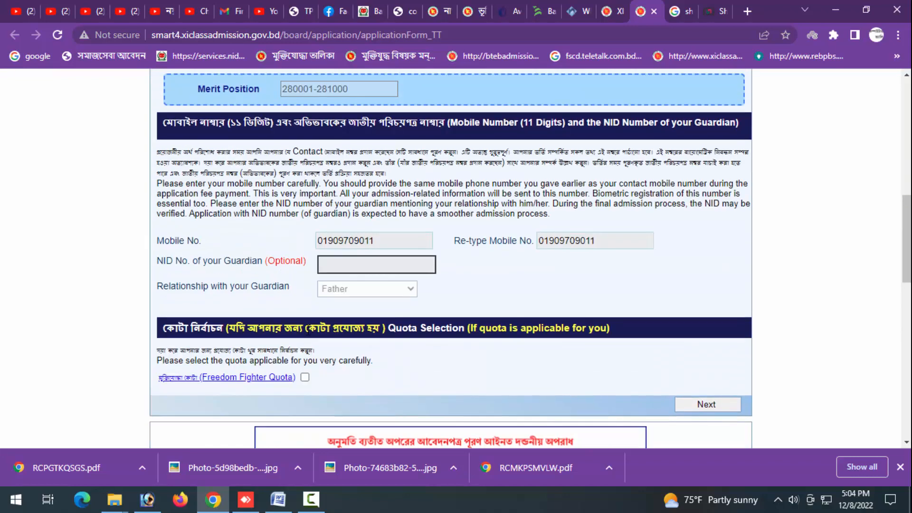
scroll(307, 332, "up", 3)
scroll(346, 322, "down", 15)
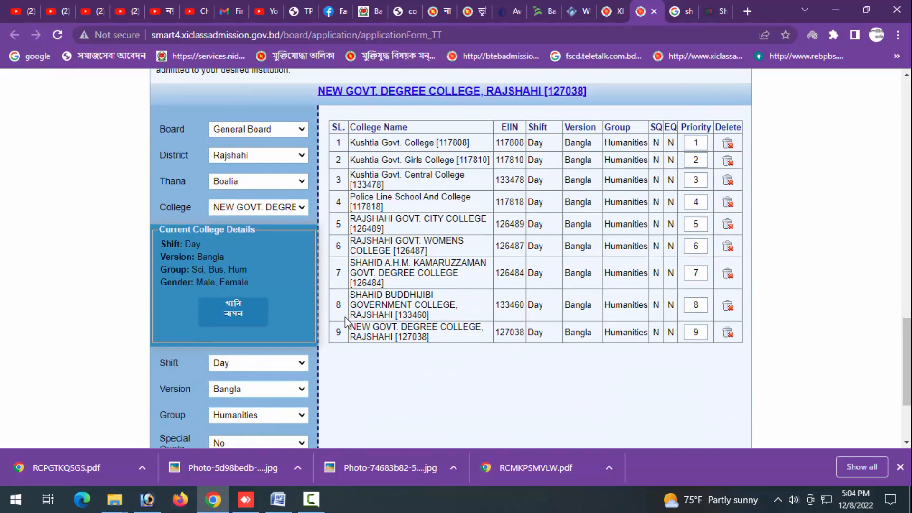
left_click(240, 211)
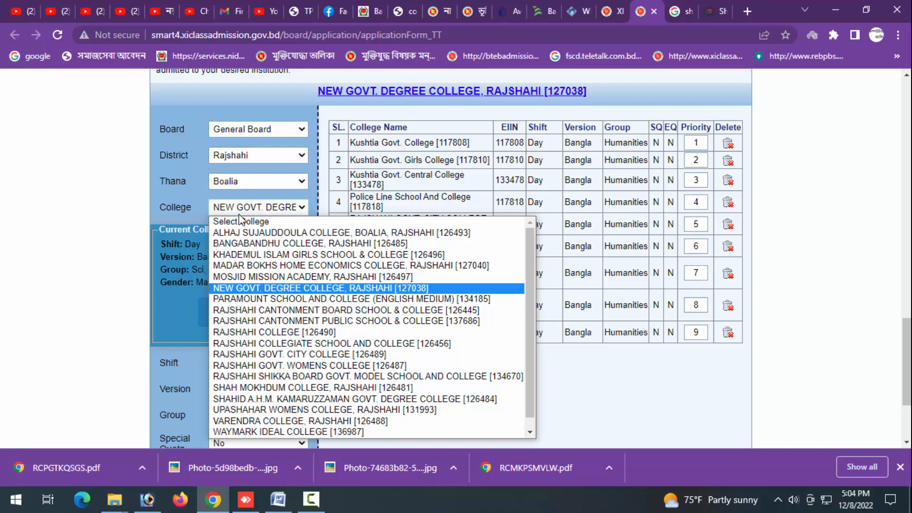
left_click(296, 332)
- Add Rajshahi College with Day shift, Bangla version and Humanities group to the choice list
scroll(310, 313, "down", 3)
left_click(252, 230)
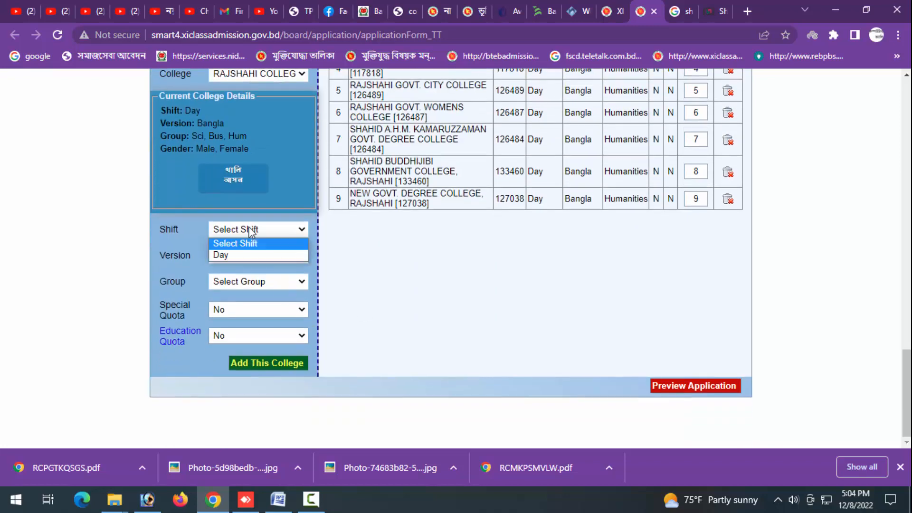
left_click(253, 257)
left_click(253, 255)
left_click(248, 283)
left_click(244, 281)
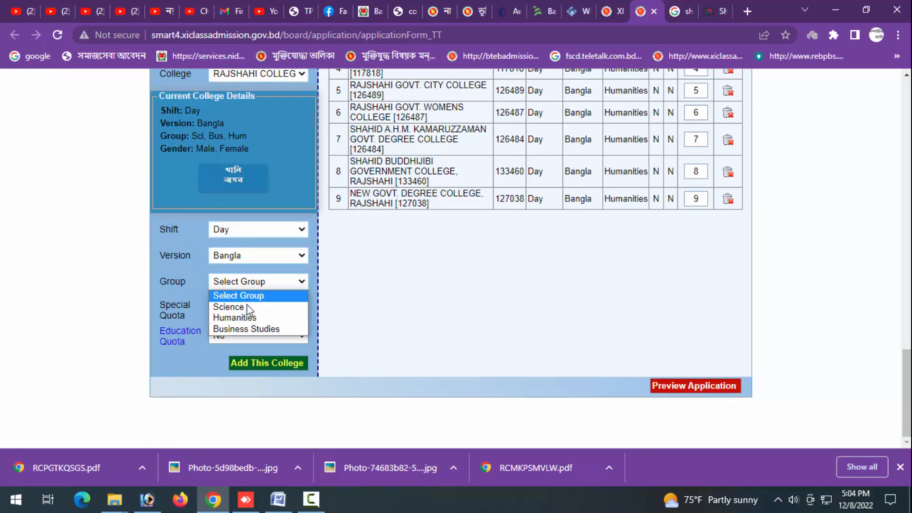
left_click(248, 321)
left_click(256, 364)
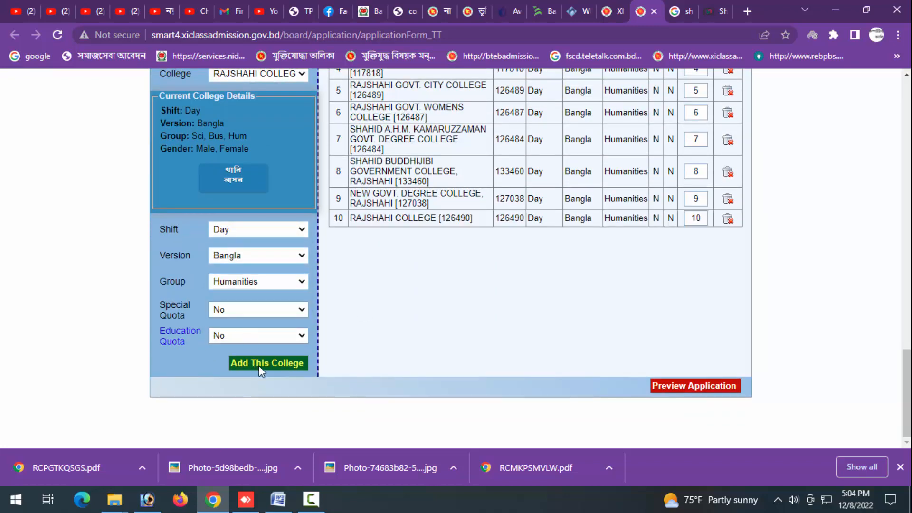
- Preview the completed application and submit it
scroll(389, 330, "up", 3)
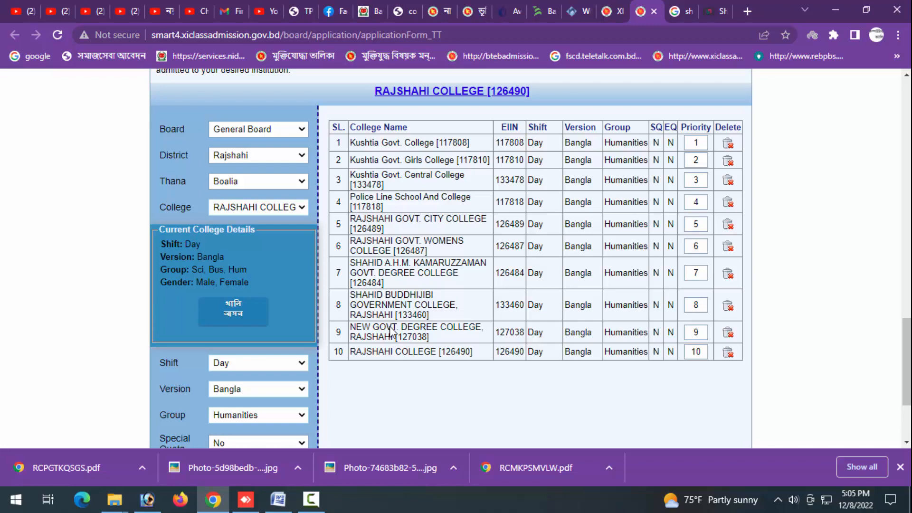
scroll(390, 332, "down", 3)
left_click(697, 385)
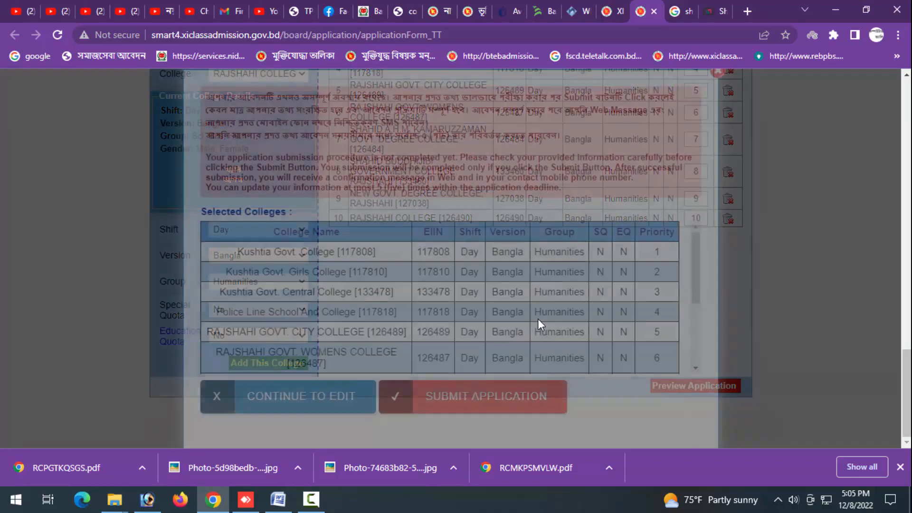
left_click(505, 398)
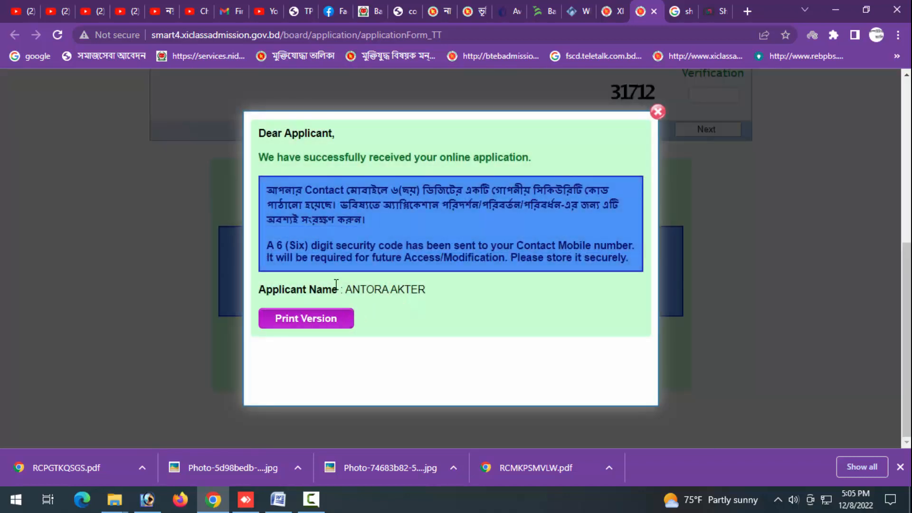
- Open the application's print version and start printing the choice list
left_click(325, 319)
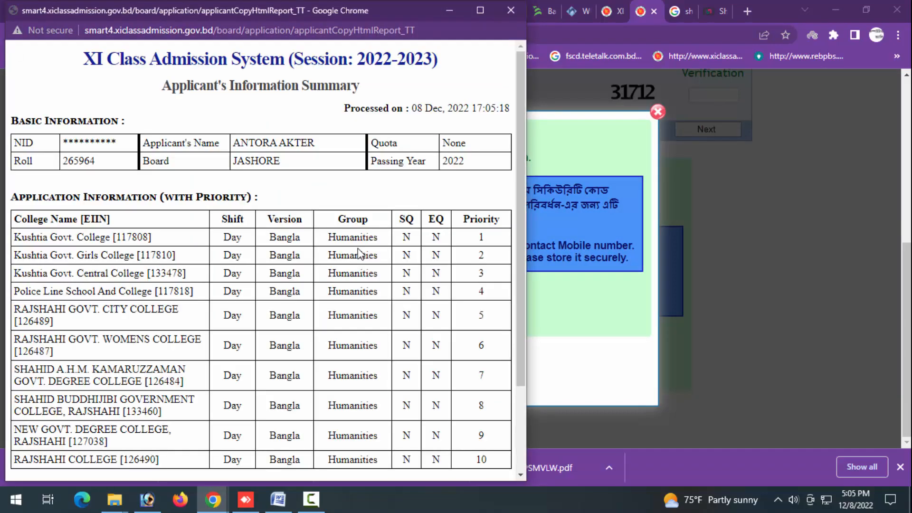
scroll(270, 380, "down", 3)
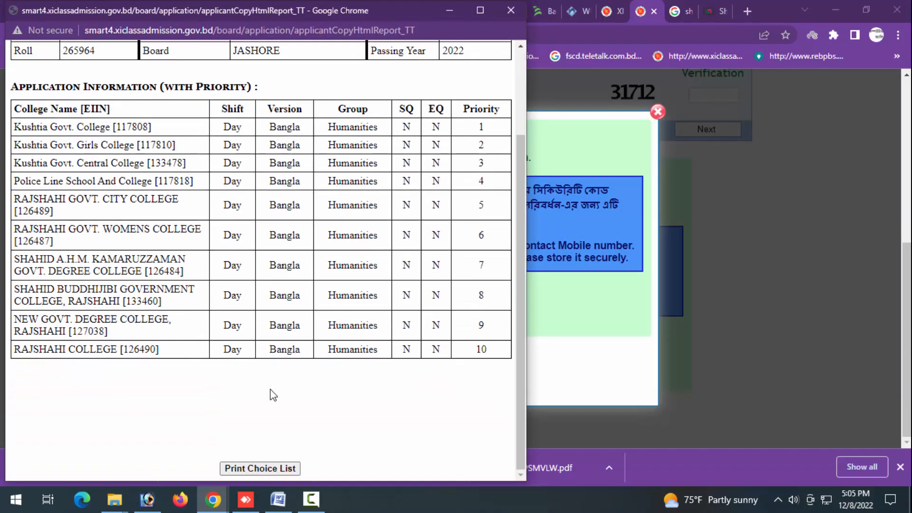
left_click(247, 470)
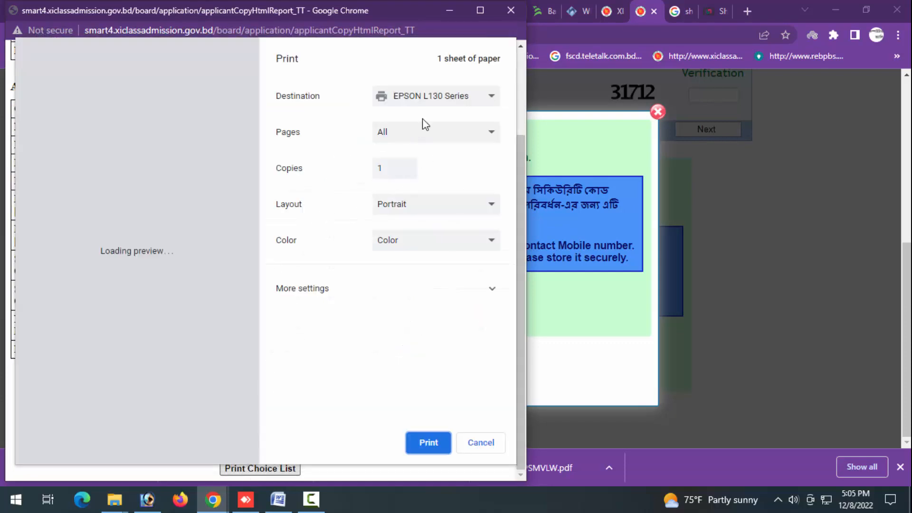
- Print the choice list on the TOSHIBA e-STUDIO printer with A4 paper size, then close the summary window
left_click(435, 98)
left_click(457, 123)
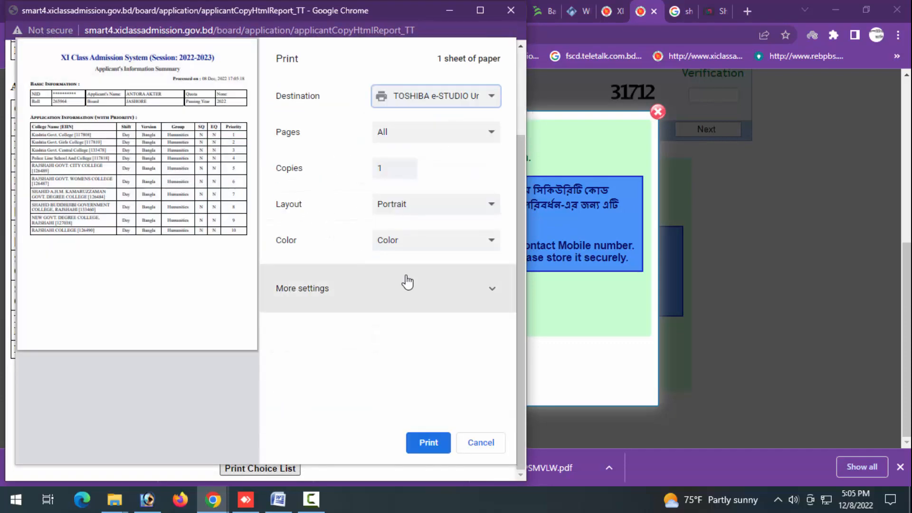
left_click(385, 311)
left_click(413, 341)
left_click(409, 180)
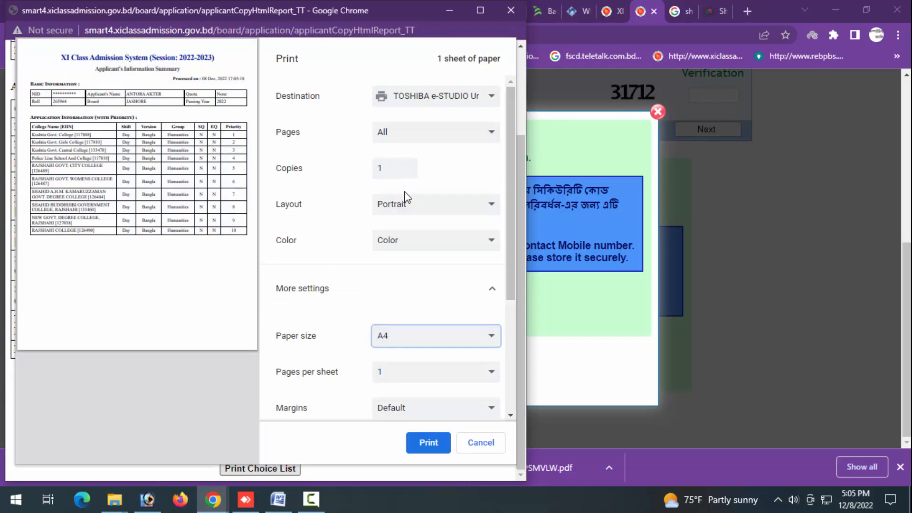
scroll(399, 350, "down", 4)
scroll(399, 346, "up", 4)
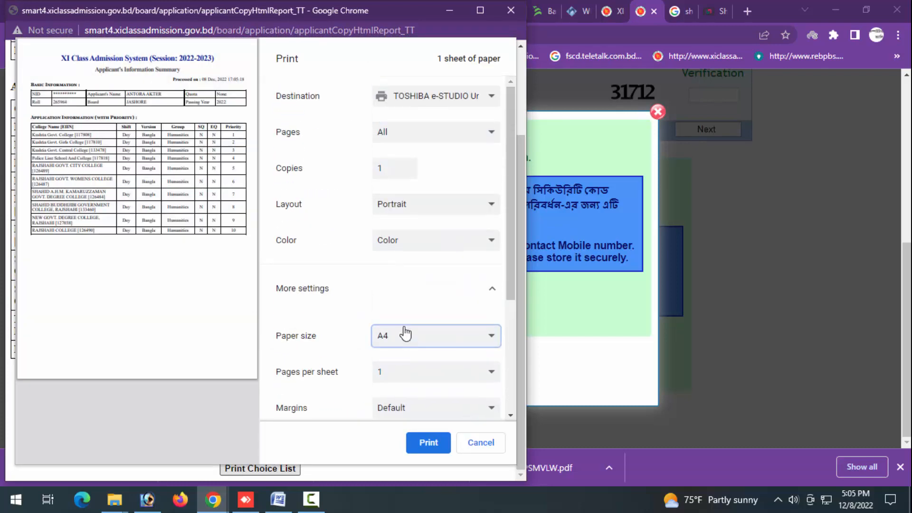
left_click(436, 446)
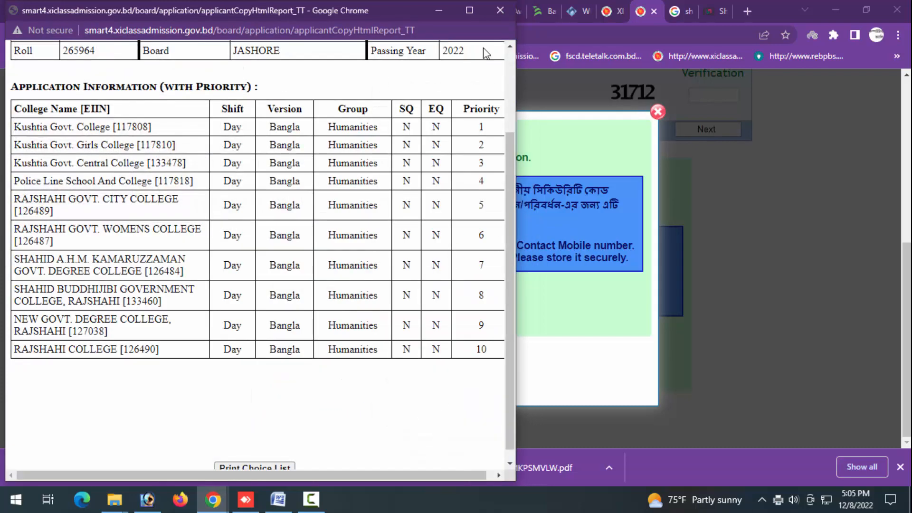
left_click(499, 10)
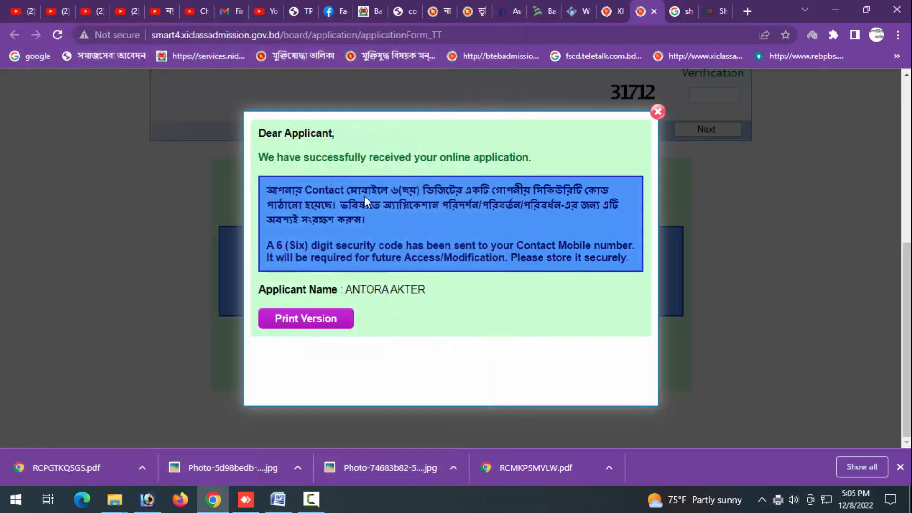